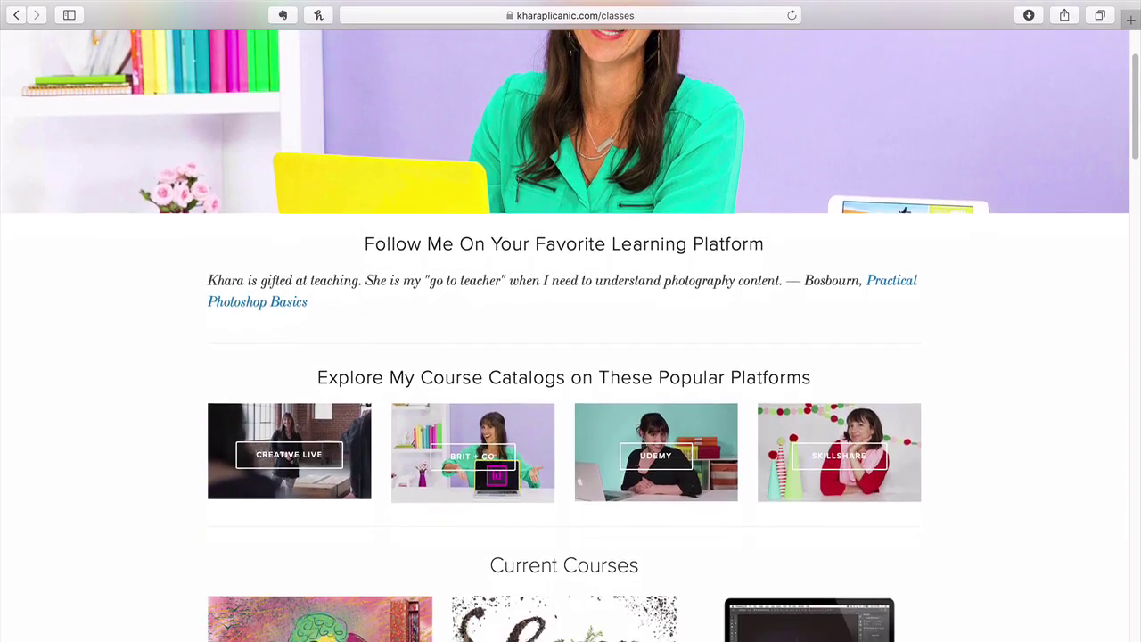
# - Scroll through the classes page, then through the freebies page's grid of free tools in Safari
pyautogui.scroll(-5, 571, 321)
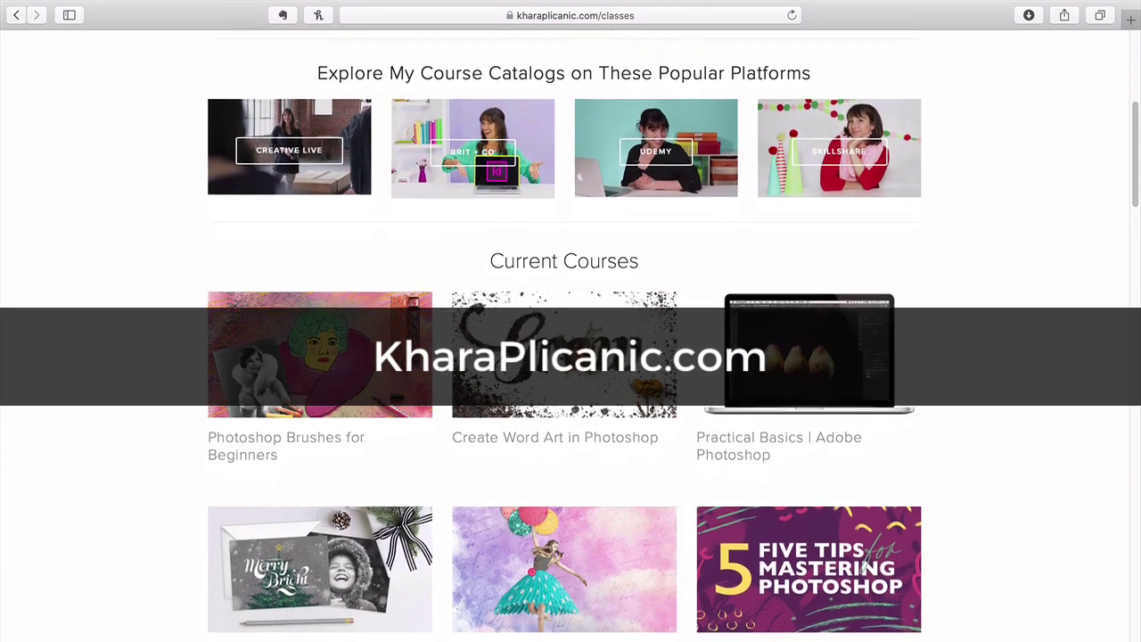
pyautogui.scroll(-5, 571, 321)
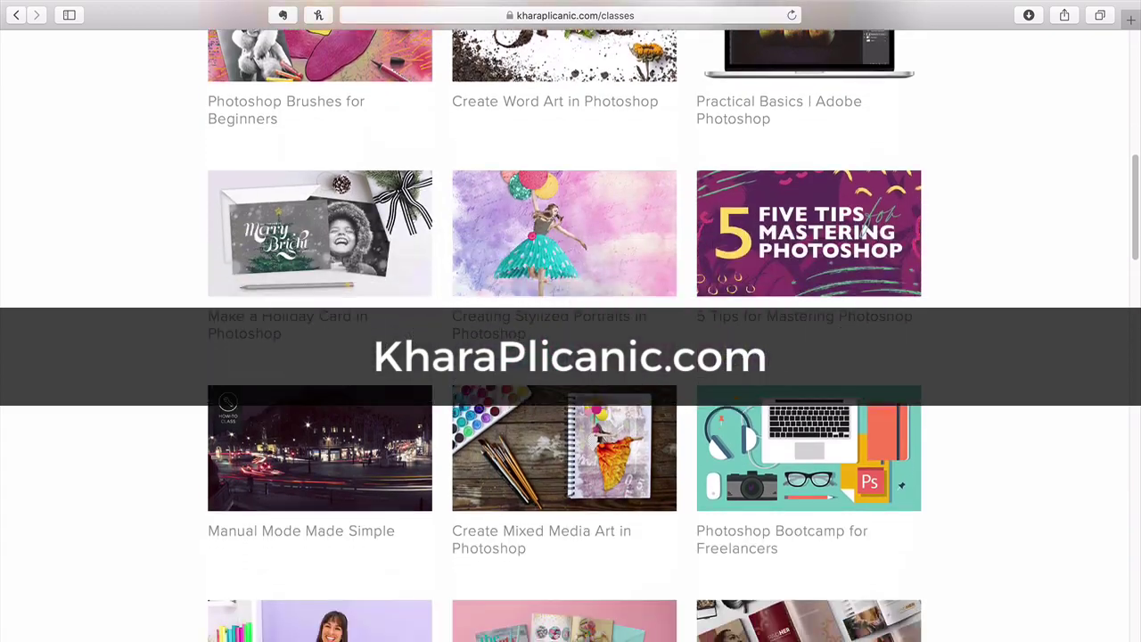
pyautogui.scroll(-3, 570, 321)
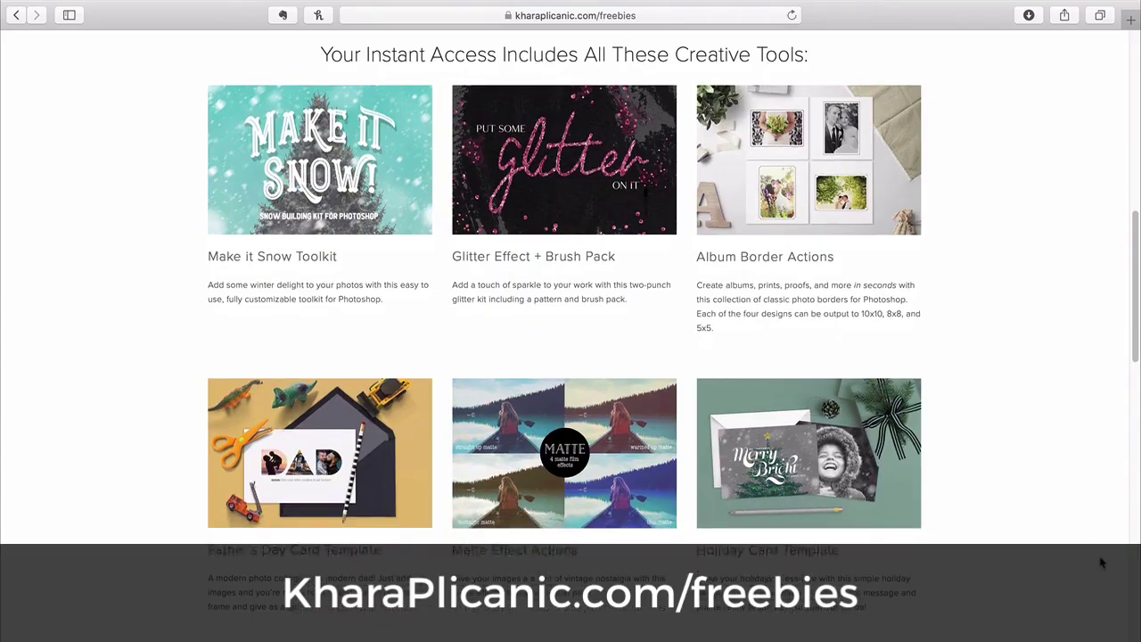
pyautogui.scroll(-5, 1102, 562)
pyautogui.scroll(-6, 1102, 563)
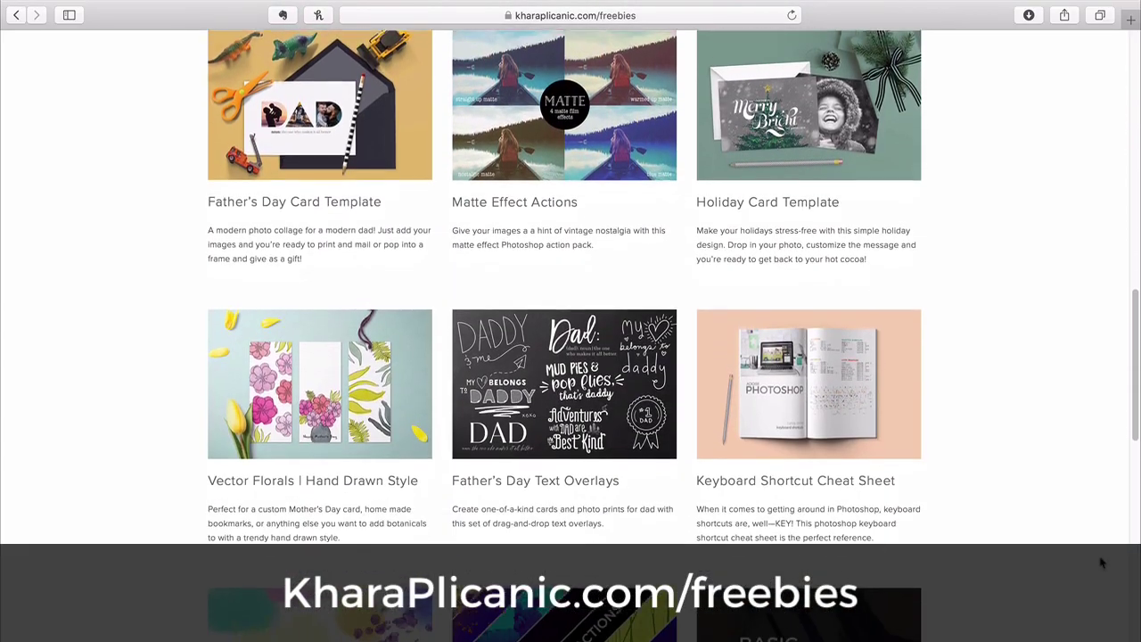
pyautogui.scroll(-8, 1102, 562)
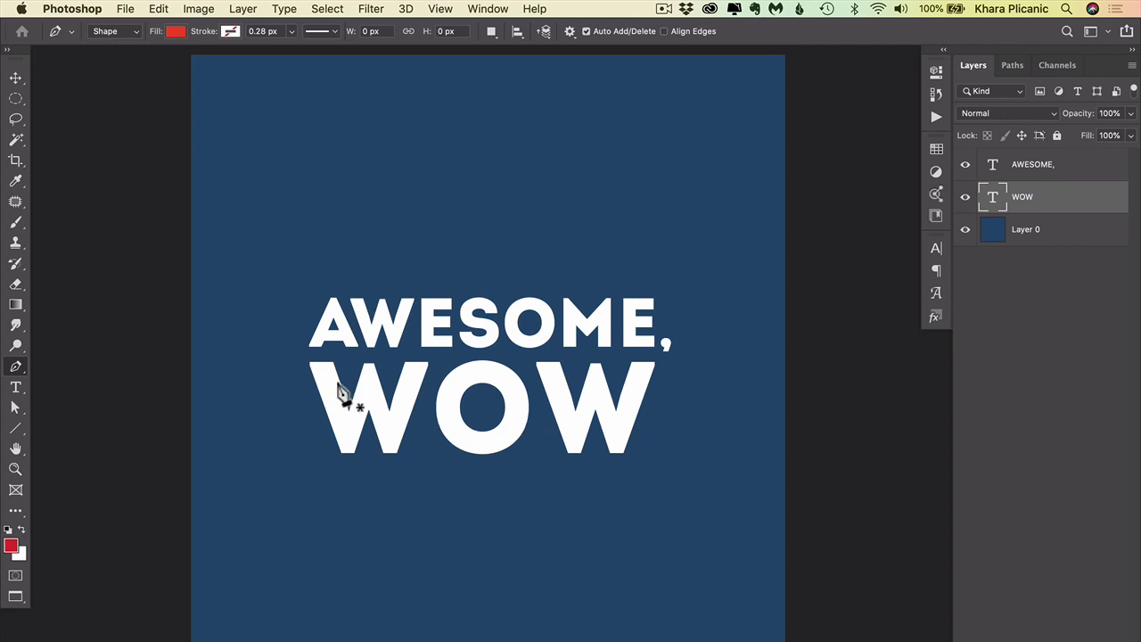
# - Select the Line Tool from the shape tool group
pyautogui.click(15, 430)
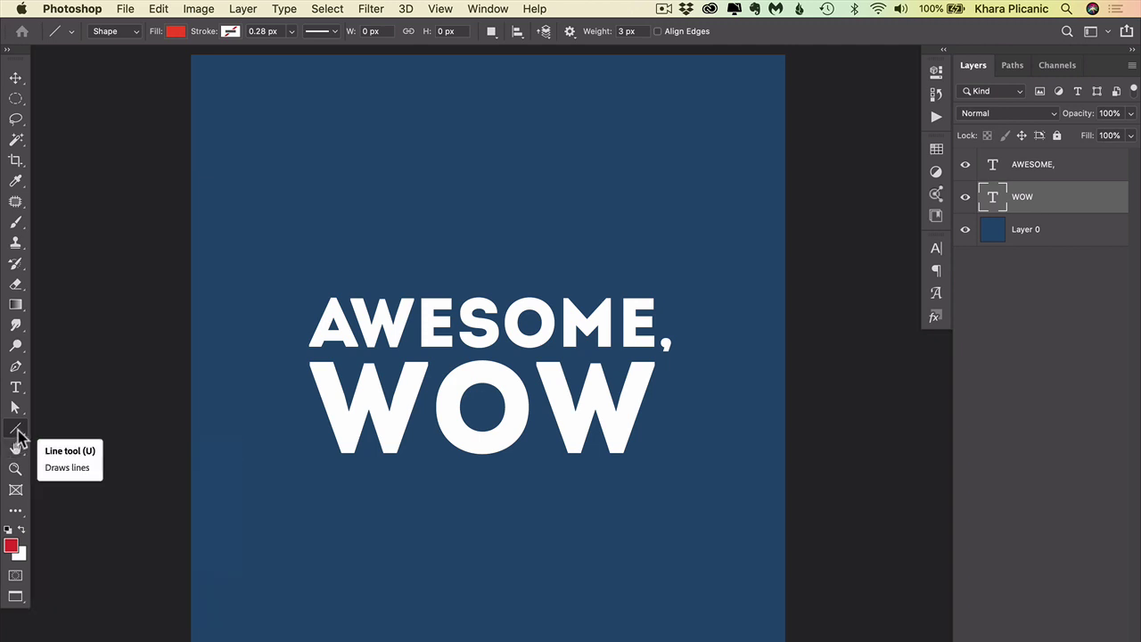
pyautogui.rightClick(21, 429)
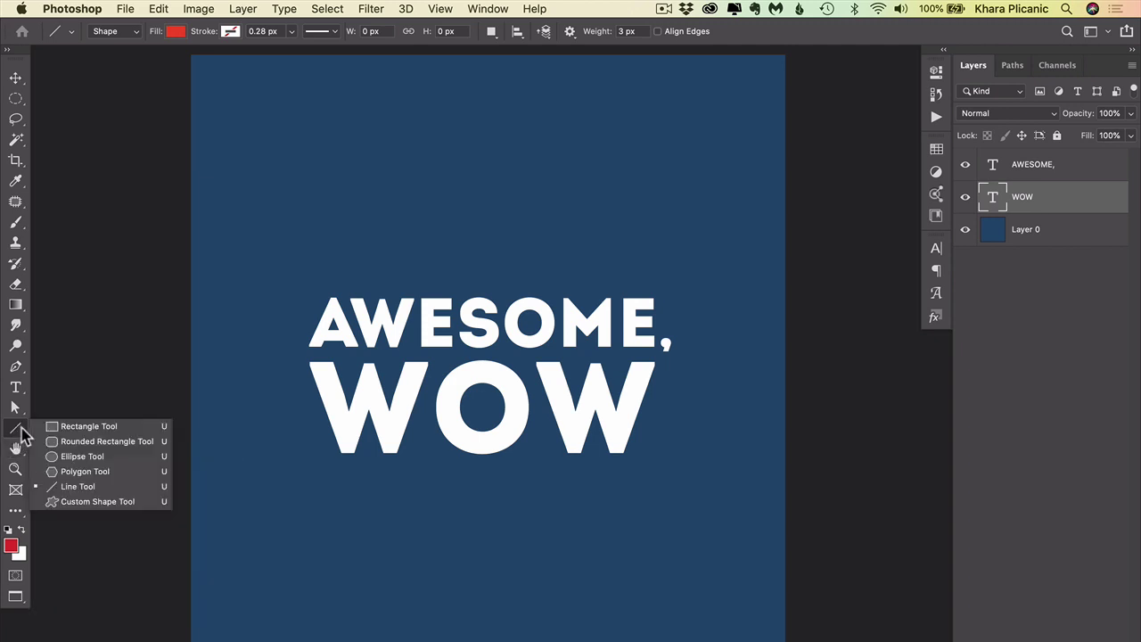
pyautogui.click(169, 473)
pyautogui.press('u')
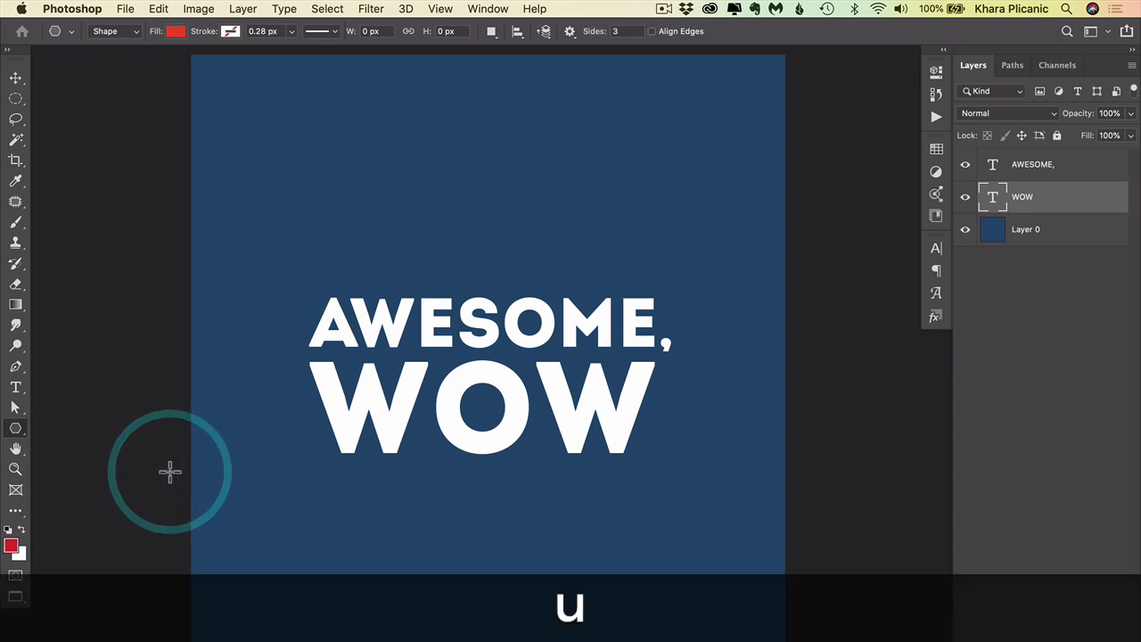
pyautogui.rightClick(16, 431)
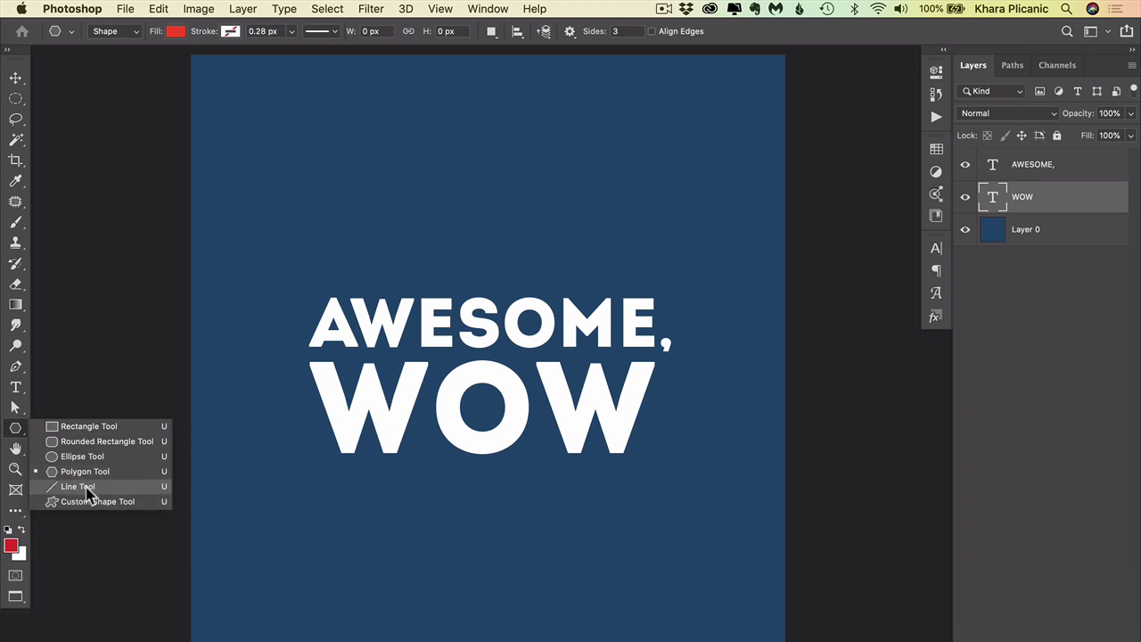
pyautogui.click(93, 487)
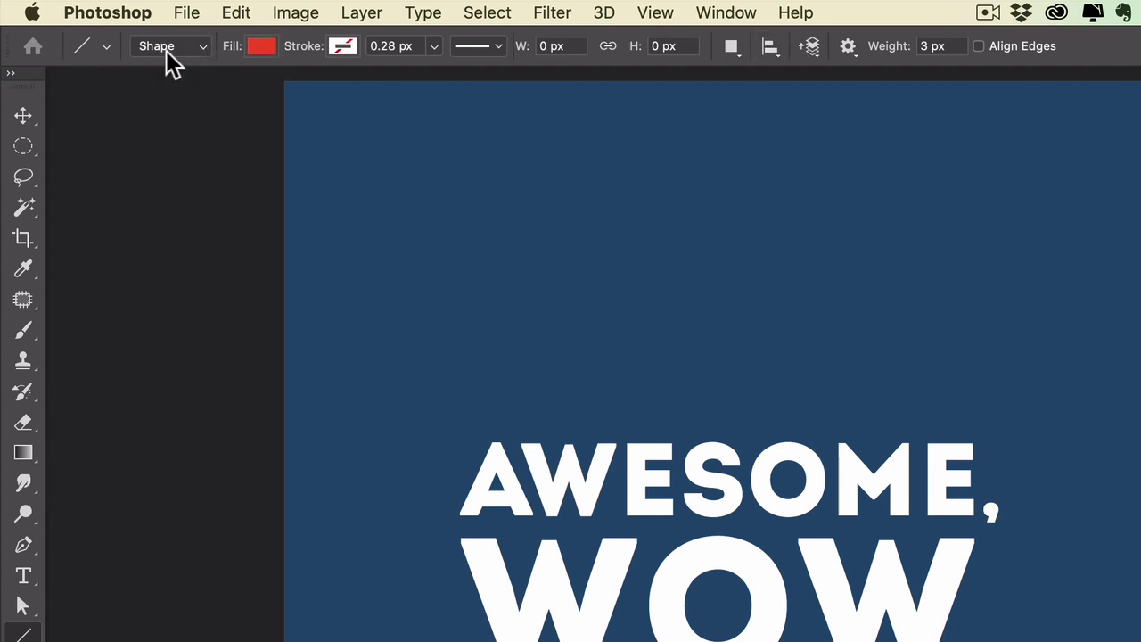
# - Give the line a magenta fill, keeping the weight at 3 px
pyautogui.click(264, 47)
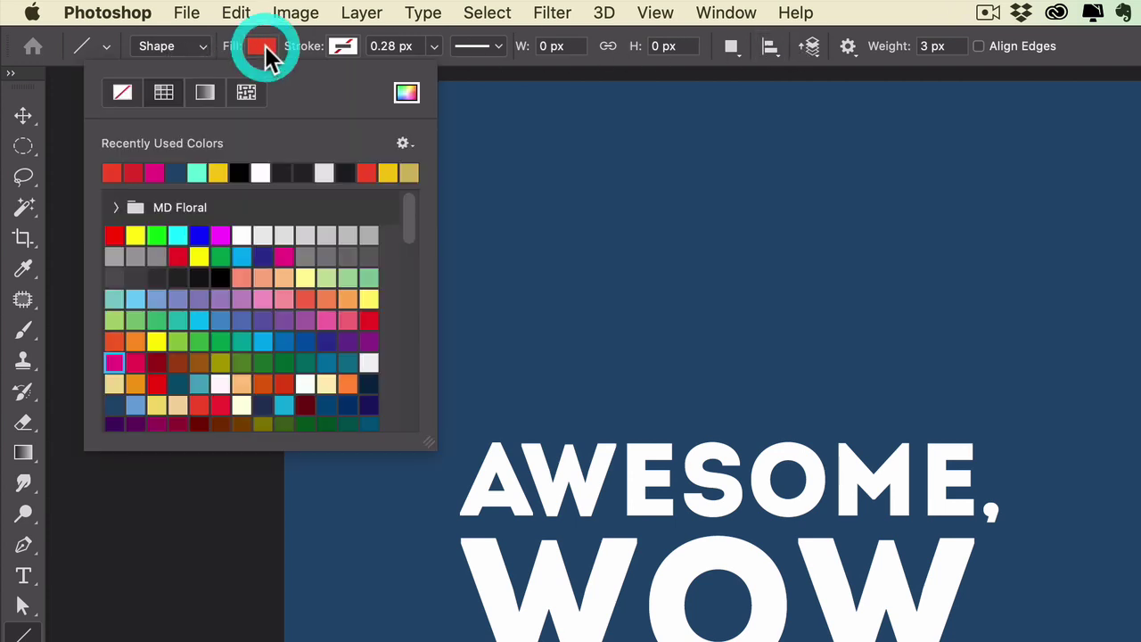
pyautogui.click(222, 236)
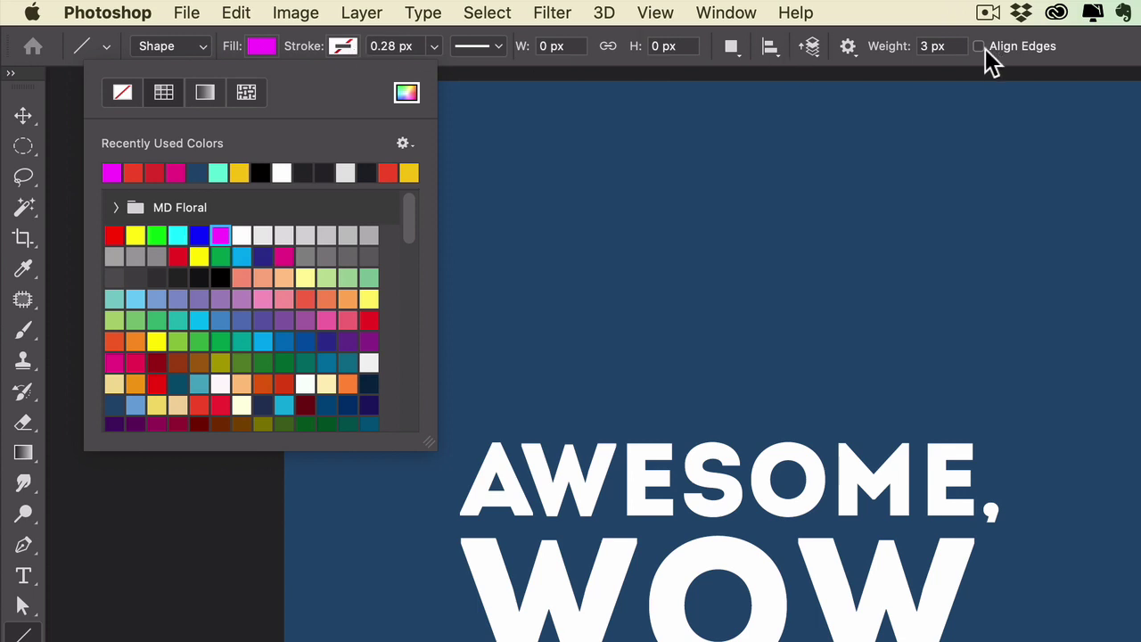
pyautogui.click(930, 46)
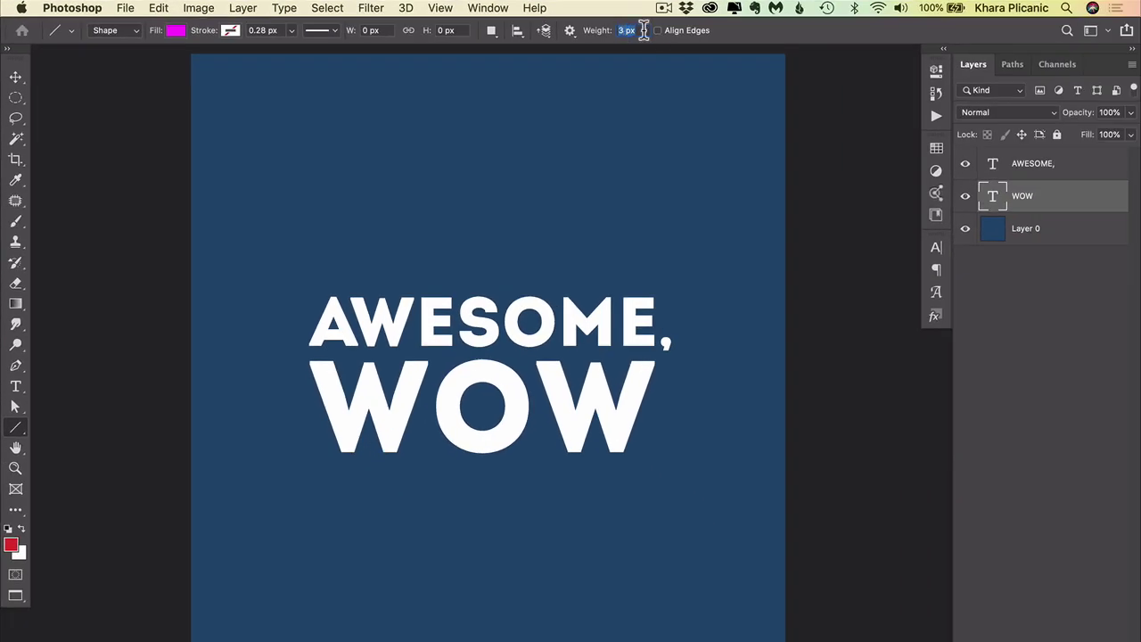
# - Draw a magenta 45° line from lower left to upper right across the text, plus a second line
pyautogui.moveTo(637, 144); pyautogui.dragTo(637, 143)
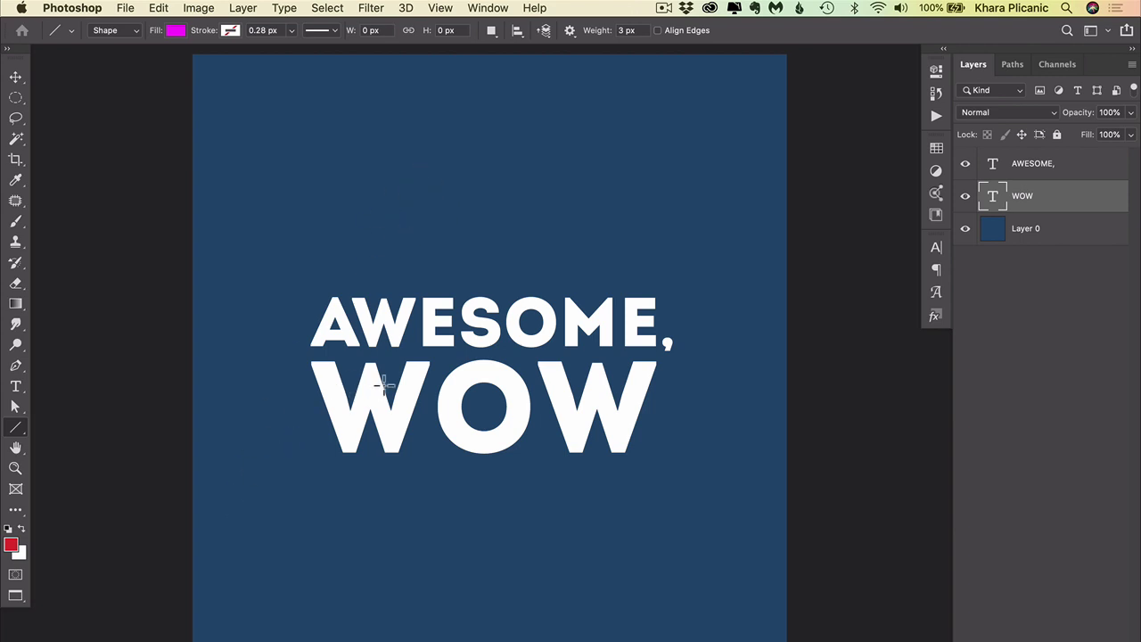
pyautogui.moveTo(231, 513); pyautogui.dragTo(677, 134)
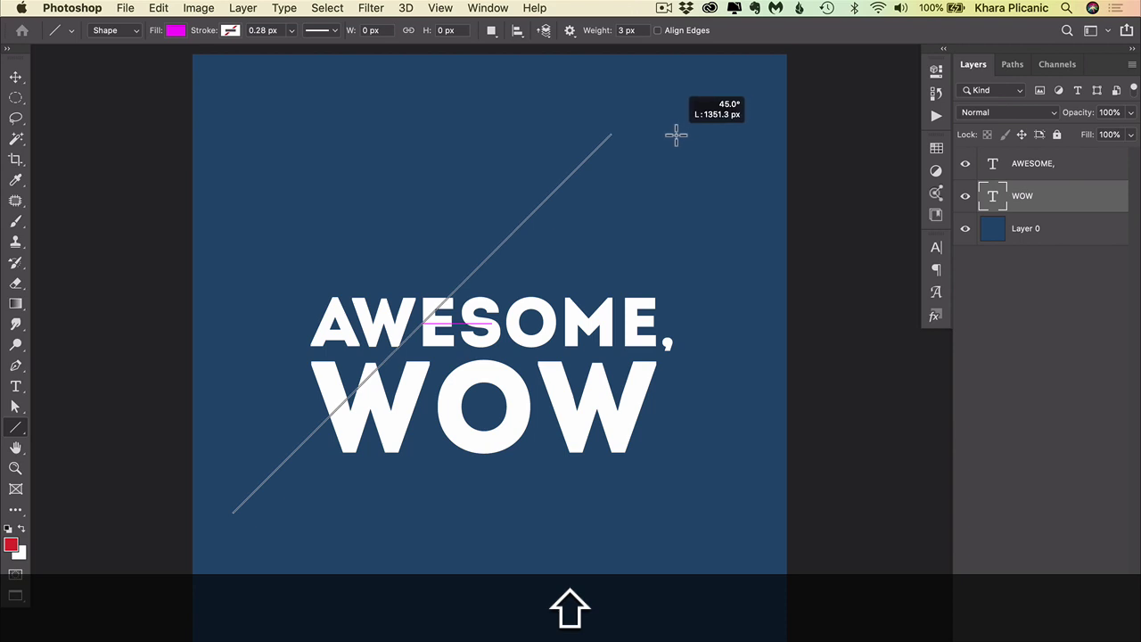
pyautogui.moveTo(677, 134); pyautogui.dragTo(677, 135)
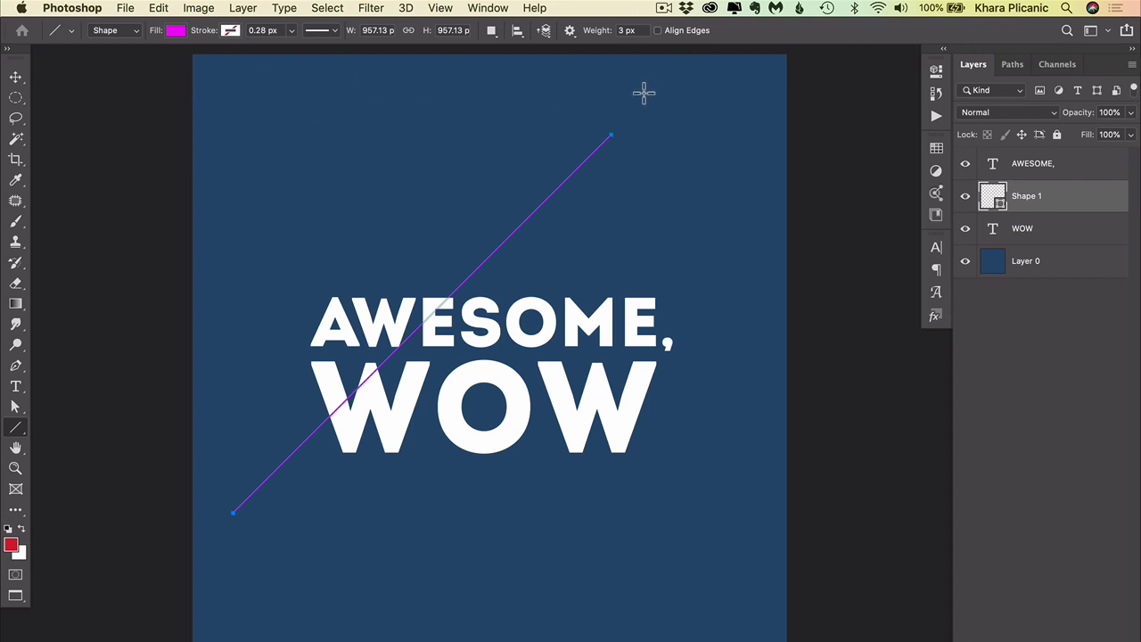
pyautogui.moveTo(280, 104); pyautogui.dragTo(463, 334)
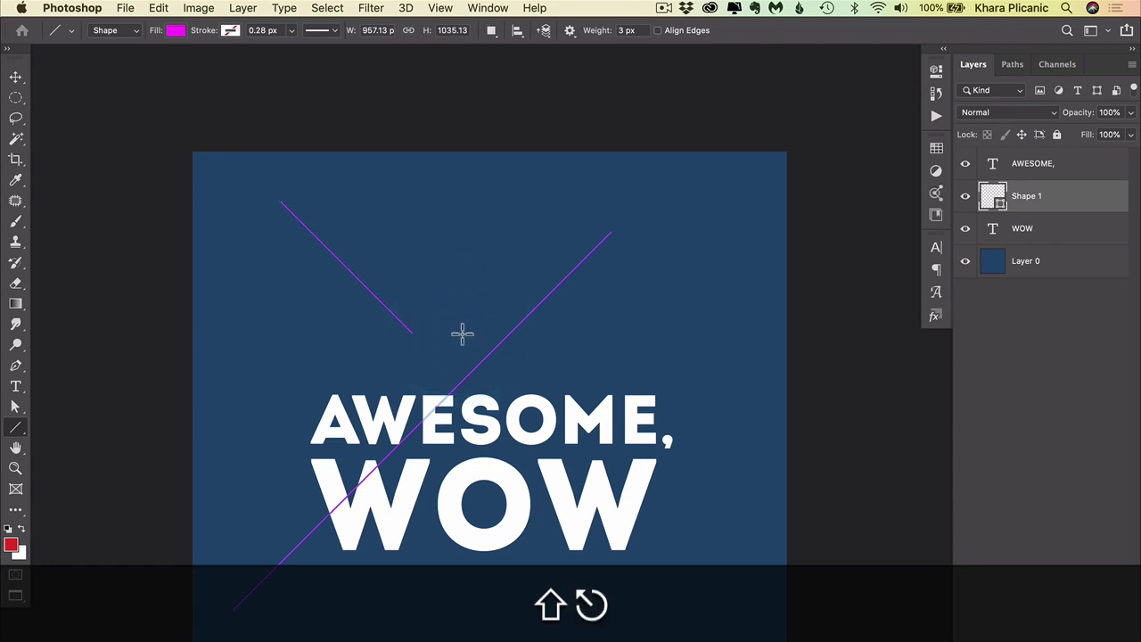
# - Undo the extra line and move the diagonal line to meet the W's left edge
pyautogui.press('super+z')
pyautogui.scroll(-3, 607, 348)
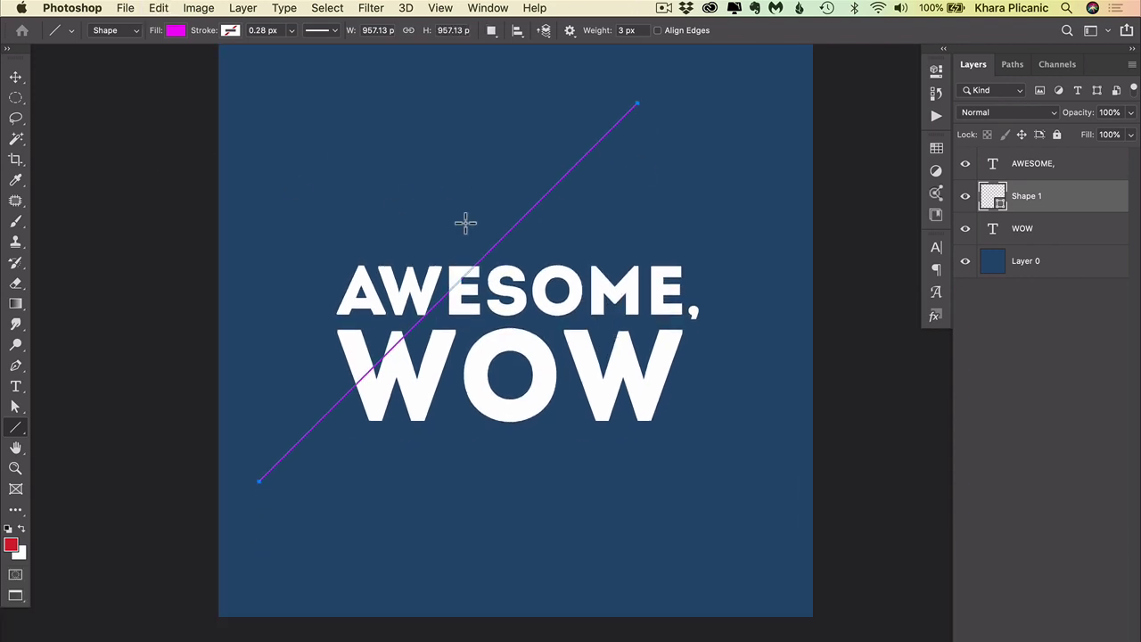
pyautogui.press('v')
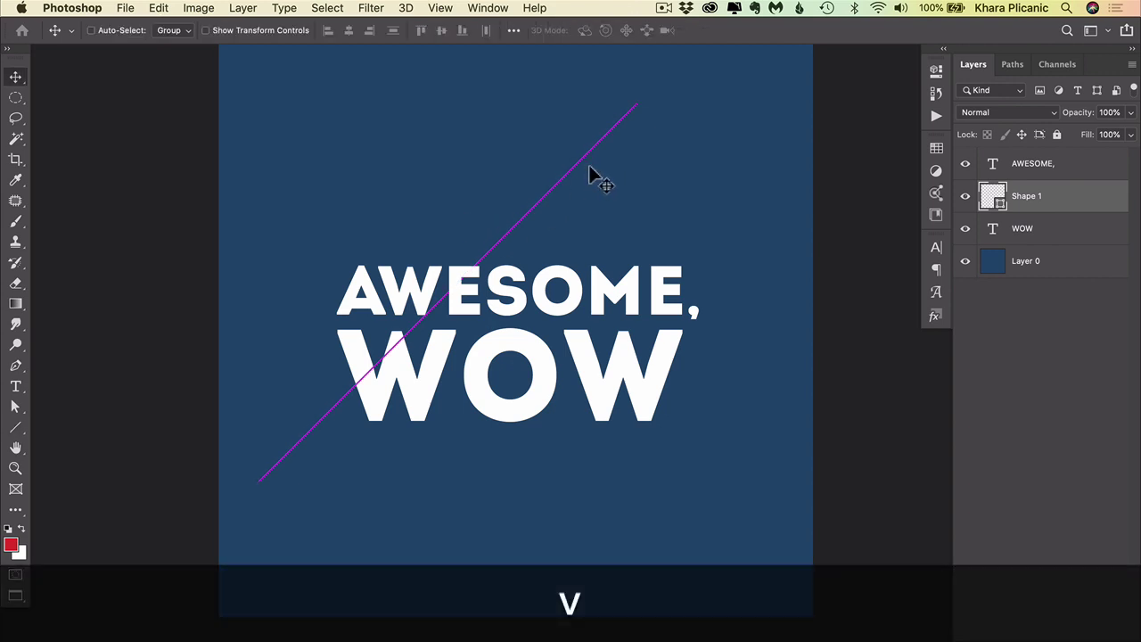
pyautogui.moveTo(613, 130); pyautogui.dragTo(314, 352)
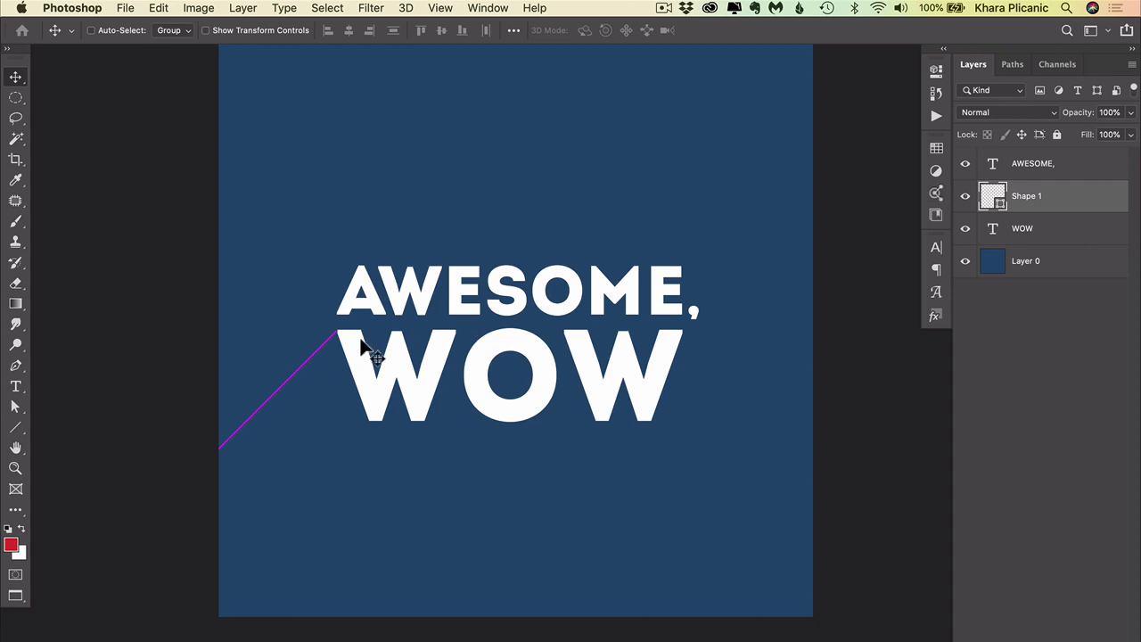
# - Duplicate the line into three parallel copies along WOW, nudging them into alignment
pyautogui.press('alt')
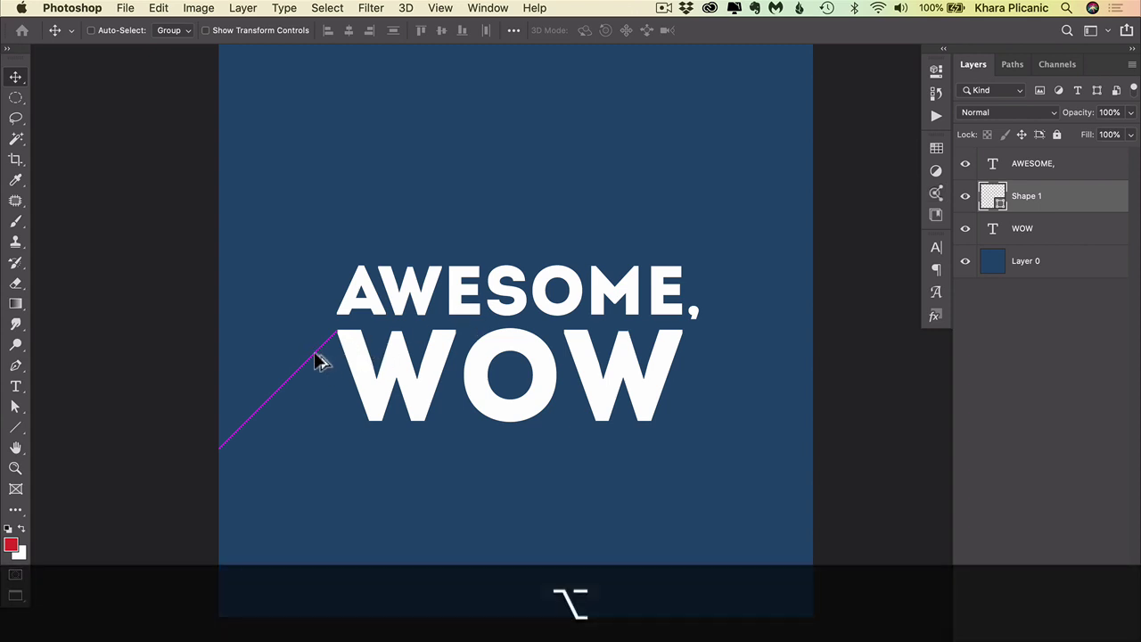
pyautogui.moveTo(327, 360); pyautogui.dragTo(369, 364)
pyautogui.press('Left')
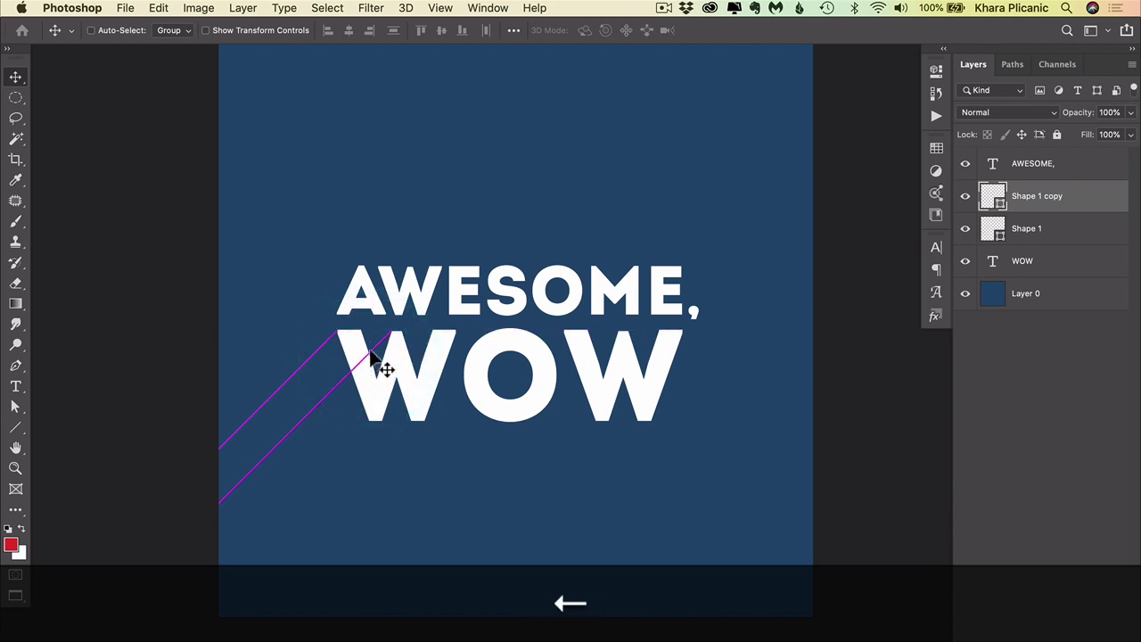
pyautogui.press('alt')
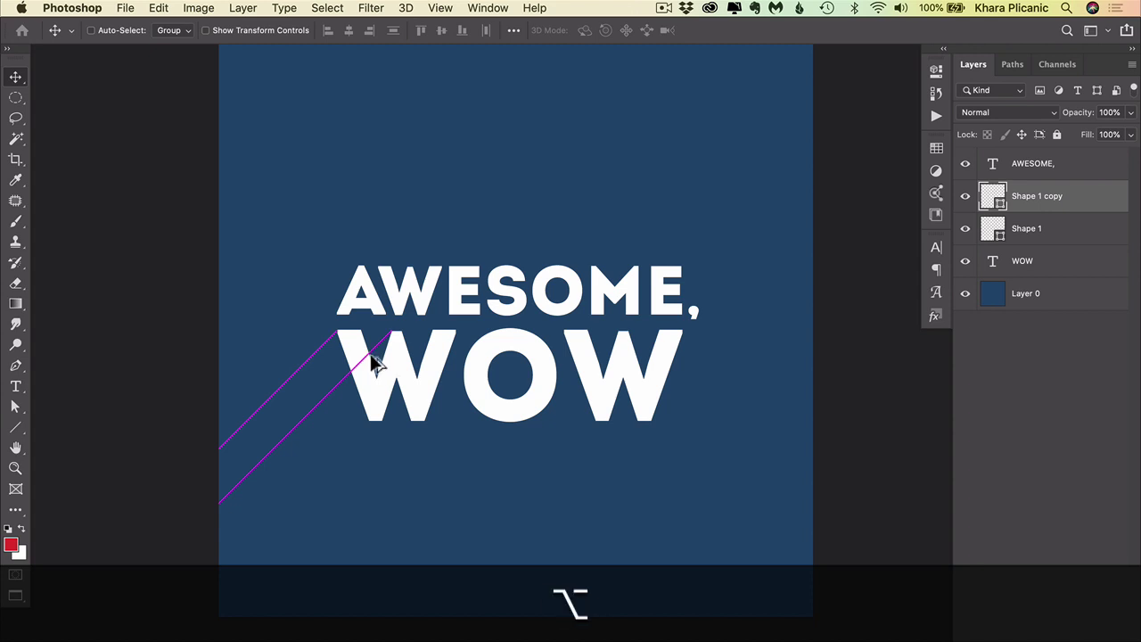
pyautogui.press('shift')
pyautogui.moveTo(375, 362); pyautogui.dragTo(419, 369)
pyautogui.click(415, 365)
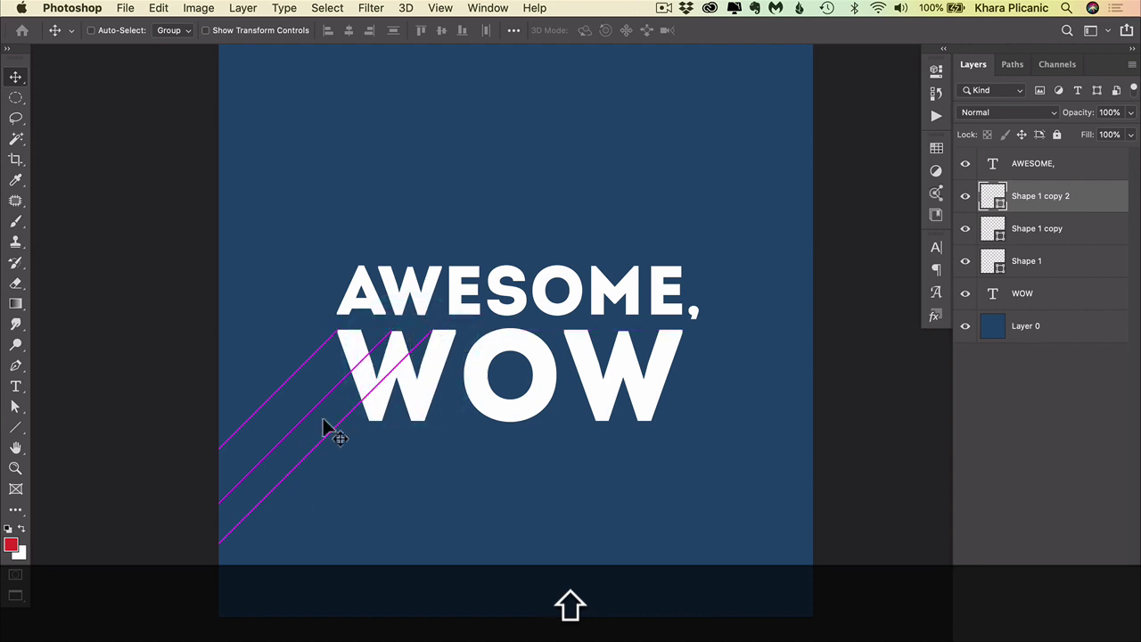
pyautogui.press('alt')
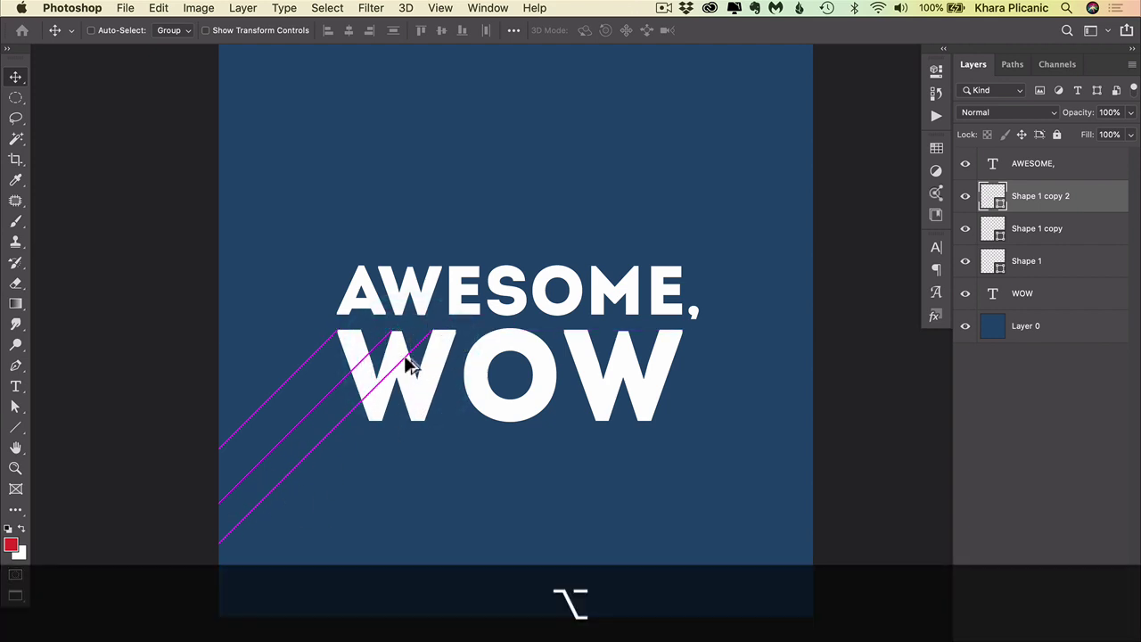
pyautogui.moveTo(406, 365); pyautogui.dragTo(407, 453)
pyautogui.press('Left')
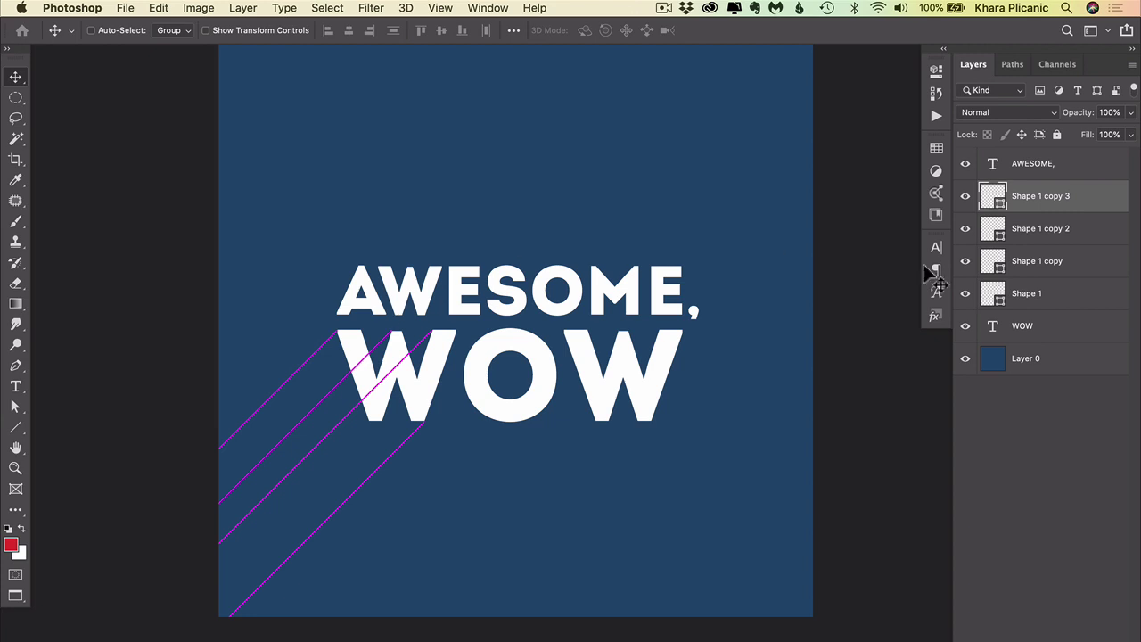
# - Select Layer 0 and set the Pen tool to Shape mode with a red fill
pyautogui.click(1072, 361)
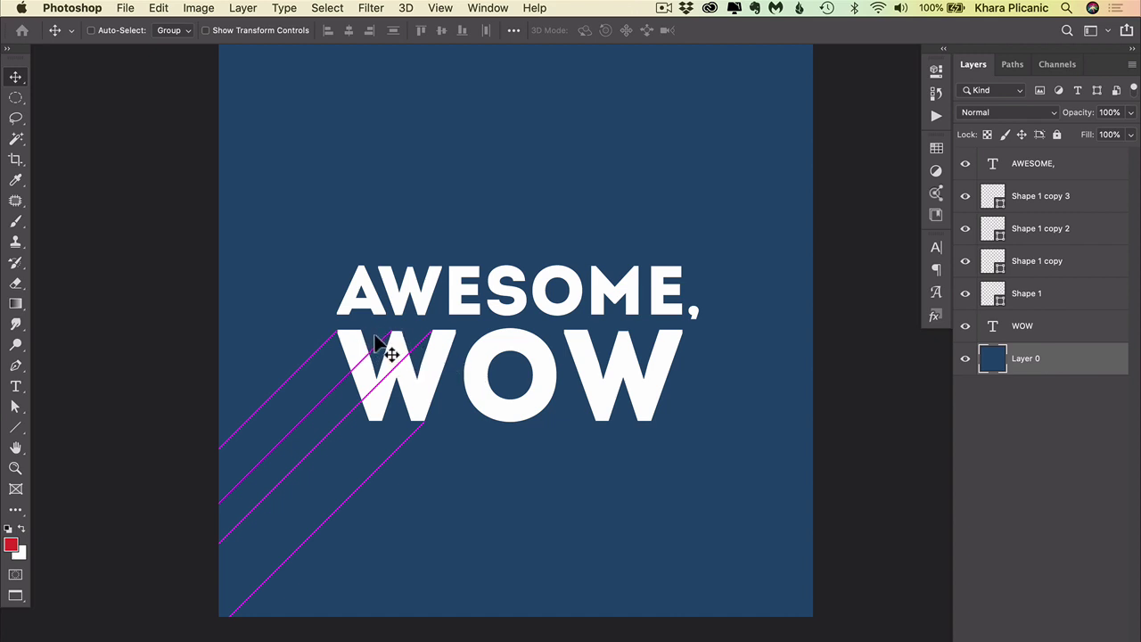
pyautogui.press('p')
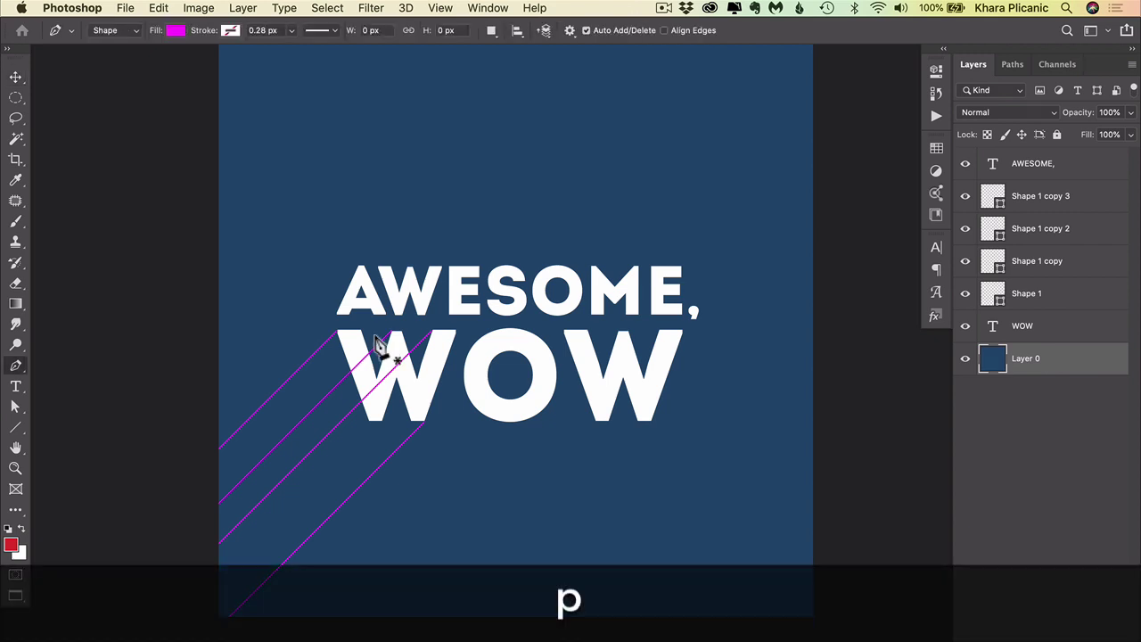
pyautogui.click(123, 36)
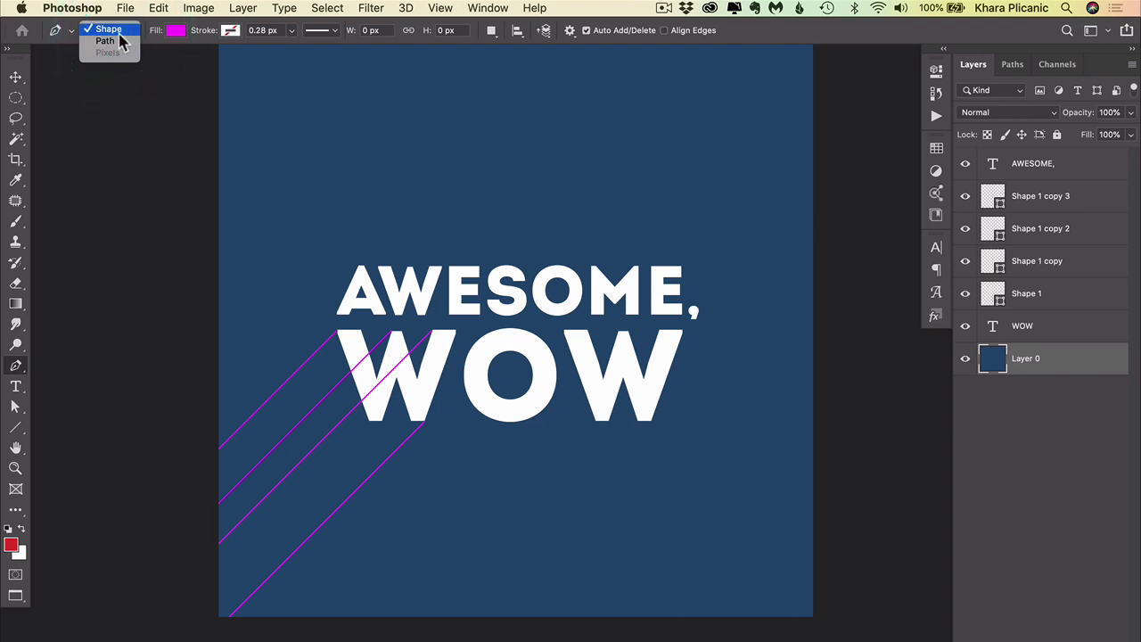
pyautogui.click(174, 36)
pyautogui.click(171, 36)
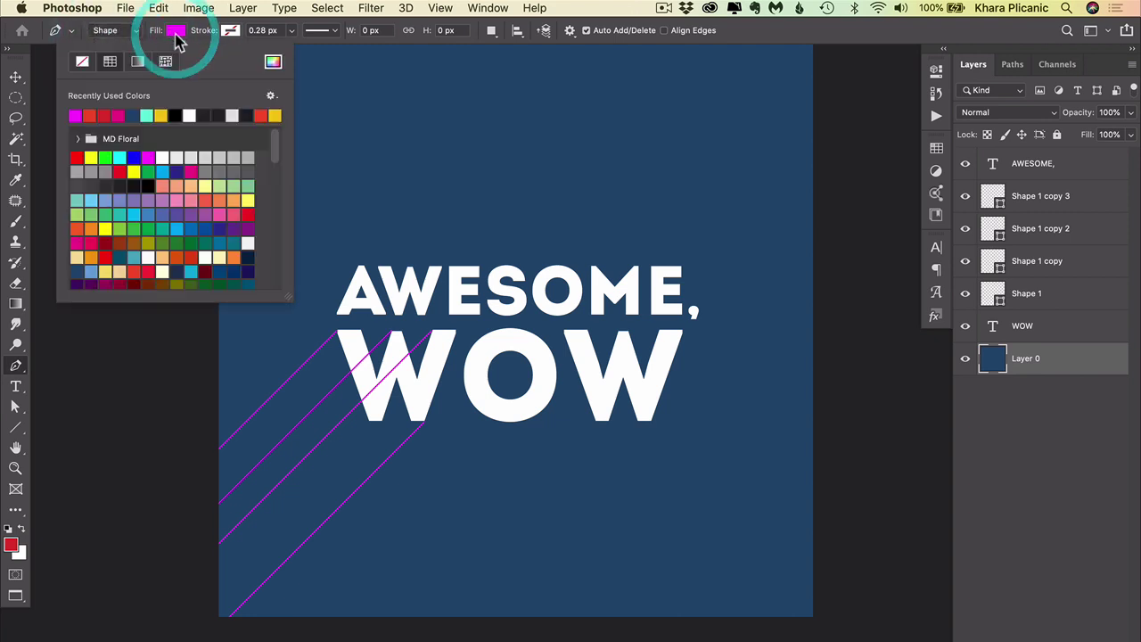
pyautogui.click(264, 115)
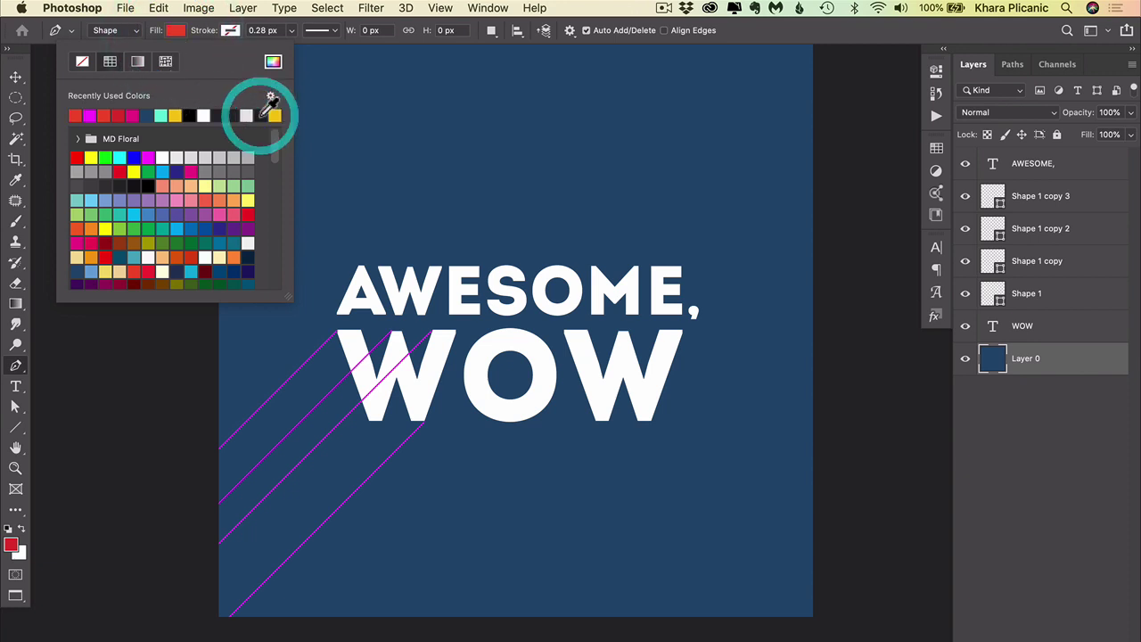
pyautogui.click(177, 34)
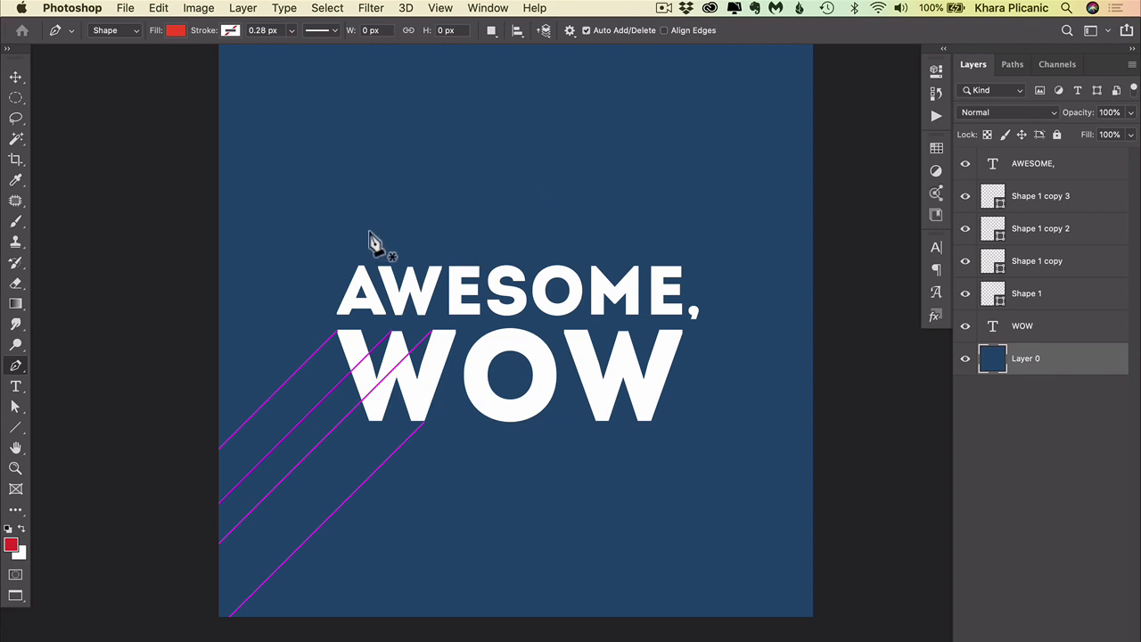
# - Place red pen anchors at the canvas's bottom-left corner and off-canvas to the left
pyautogui.scroll(-2, 415, 285)
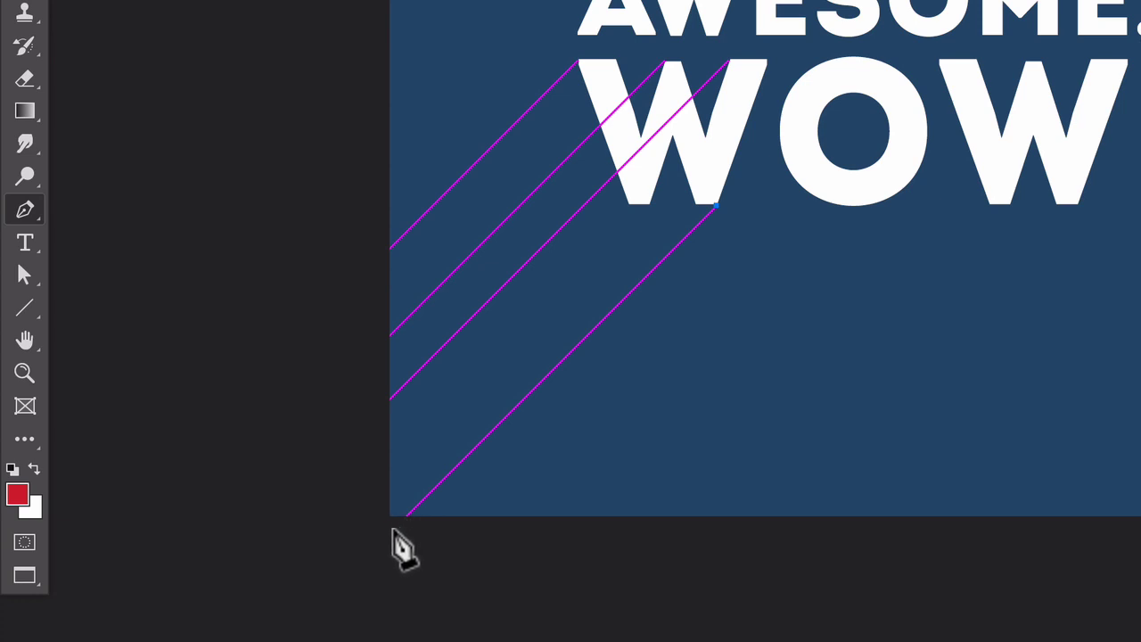
pyautogui.click(394, 531)
pyautogui.click(241, 384)
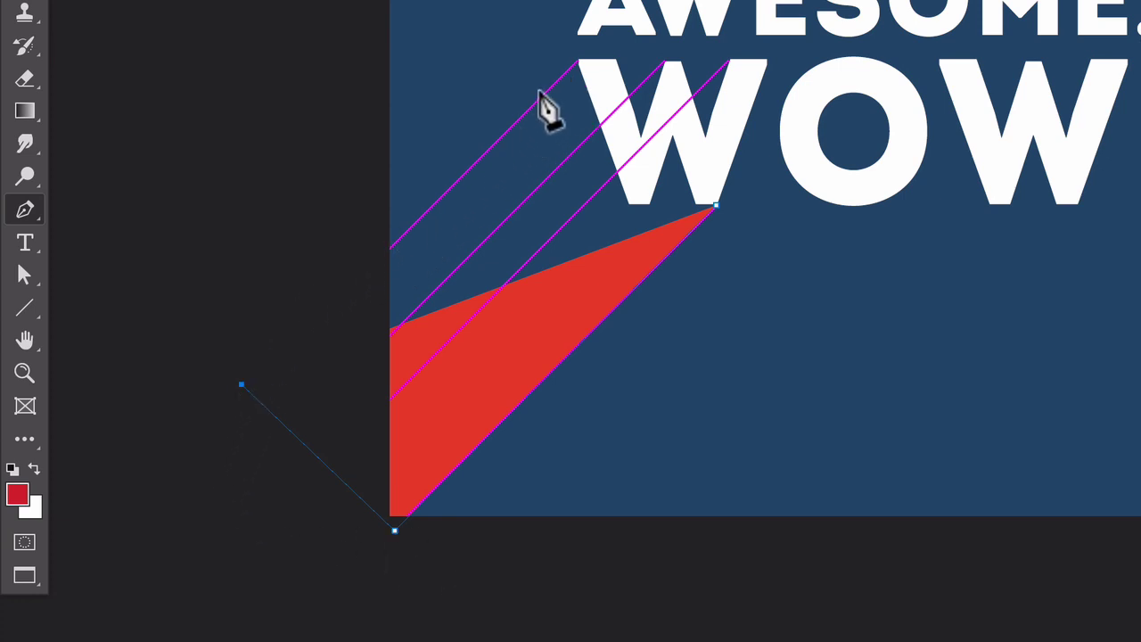
# - Trace the shadow up the left guide and along the W's top, close at its bottom corner, and select Shape 2
pyautogui.click(389, 250)
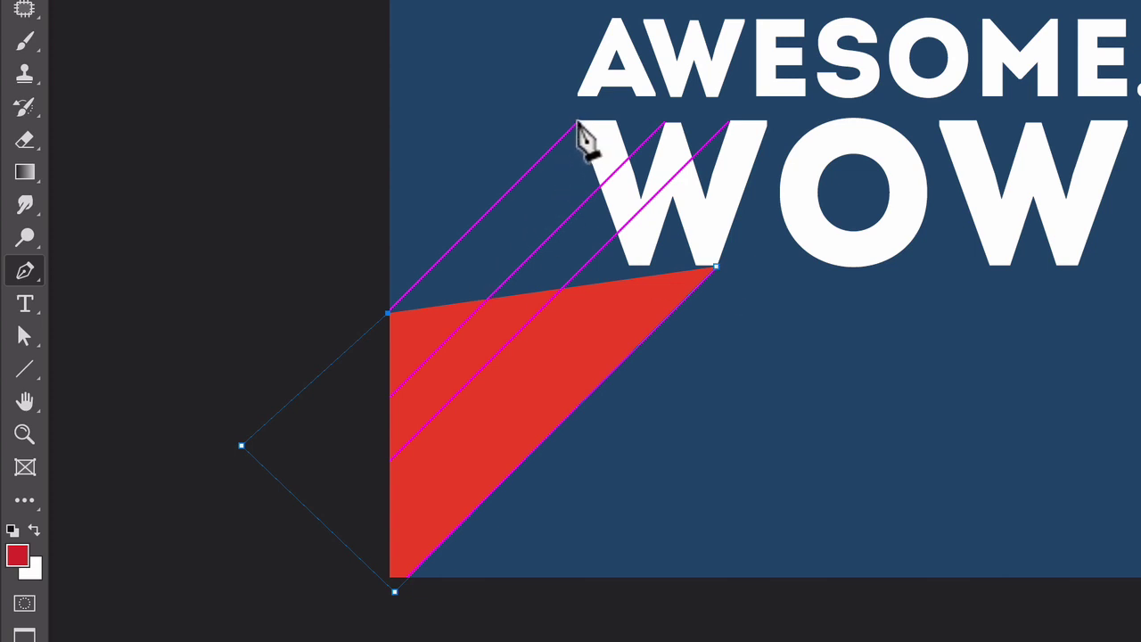
pyautogui.click(576, 123)
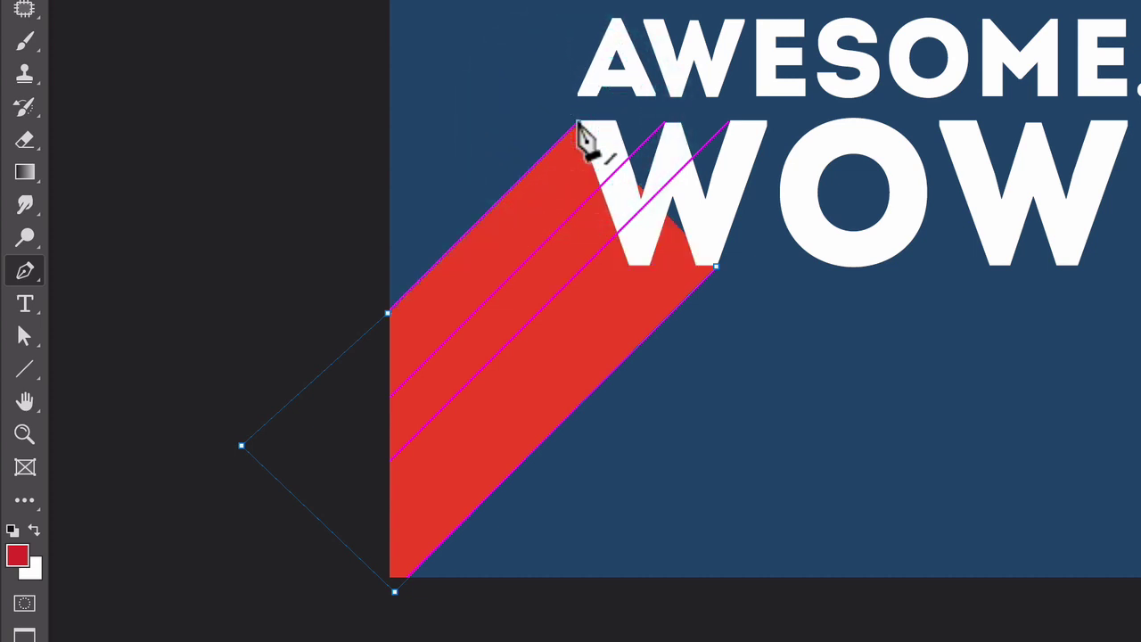
pyautogui.click(629, 160)
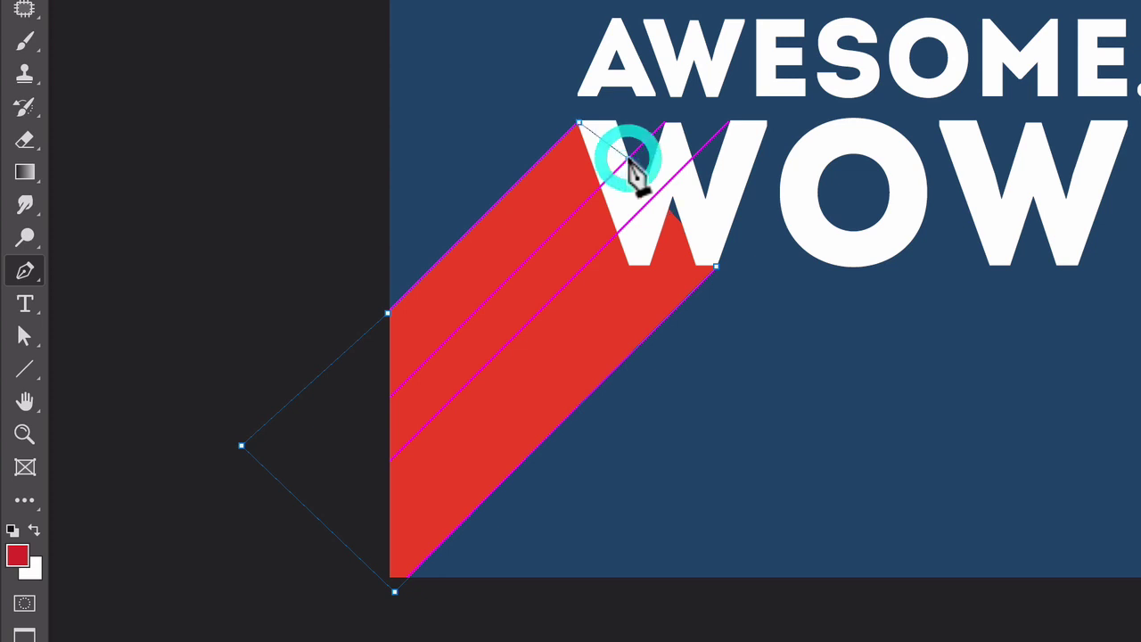
pyautogui.click(665, 124)
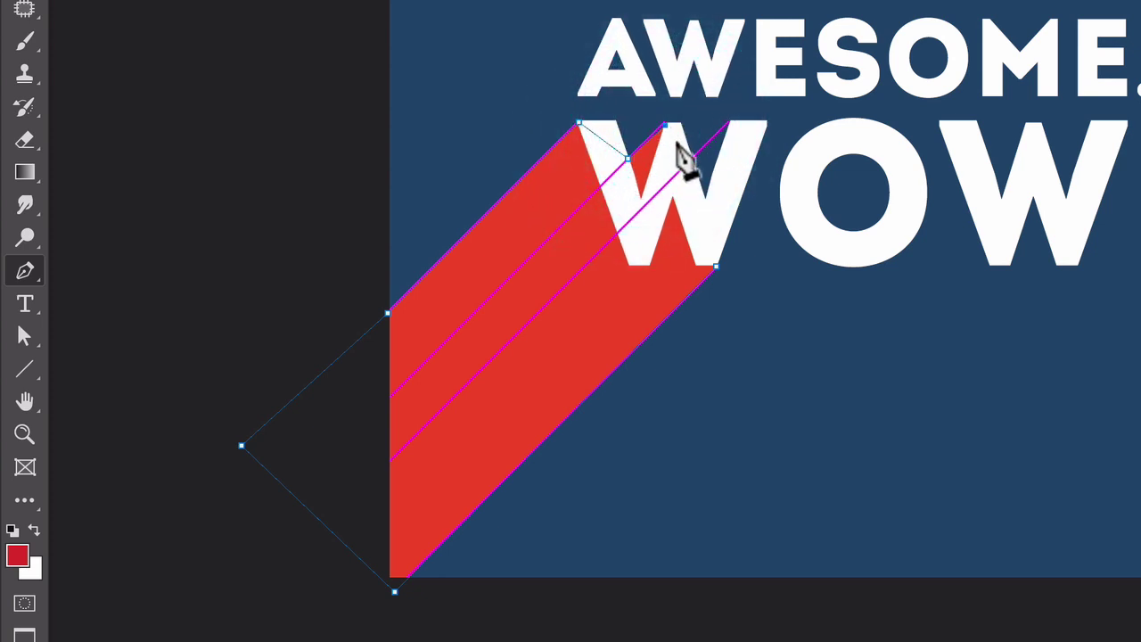
pyautogui.click(691, 159)
pyautogui.click(730, 124)
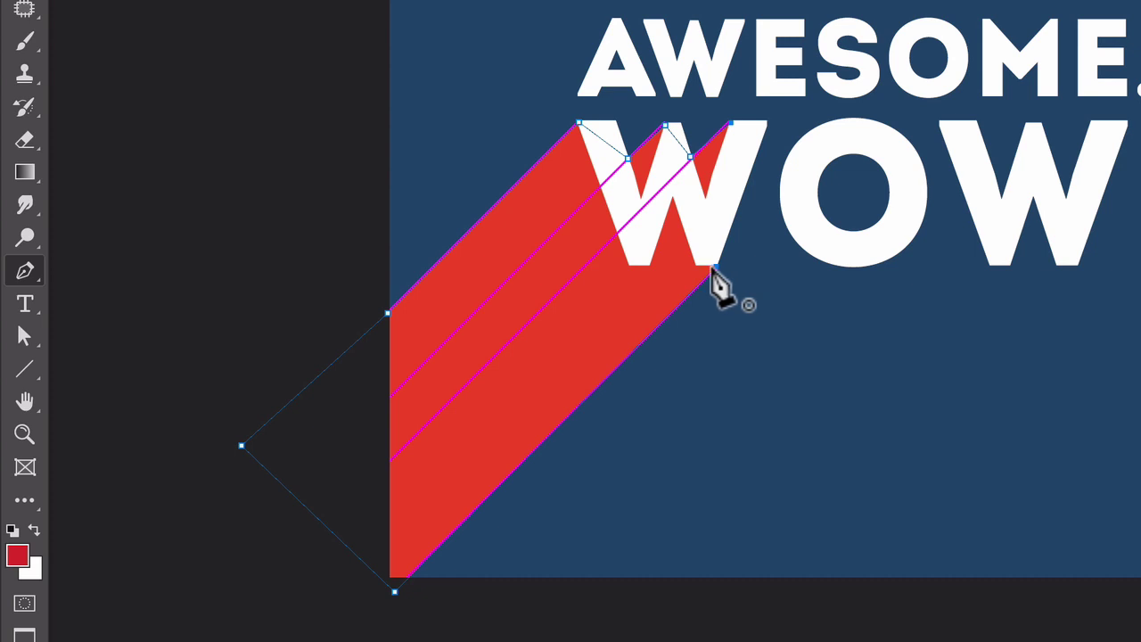
pyautogui.click(714, 266)
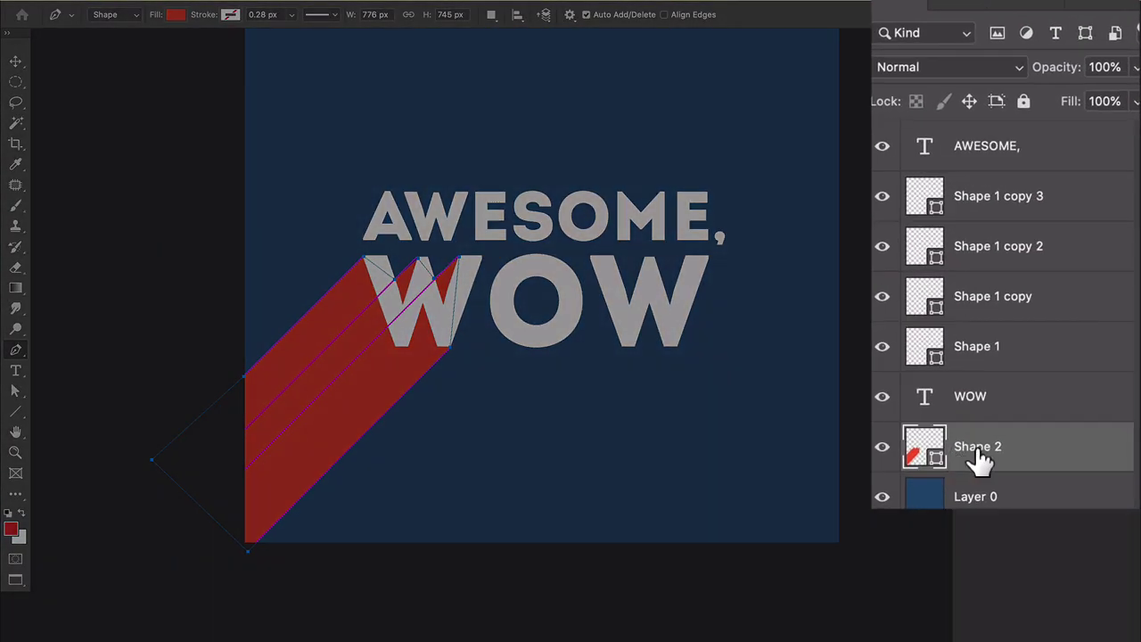
pyautogui.click(961, 450)
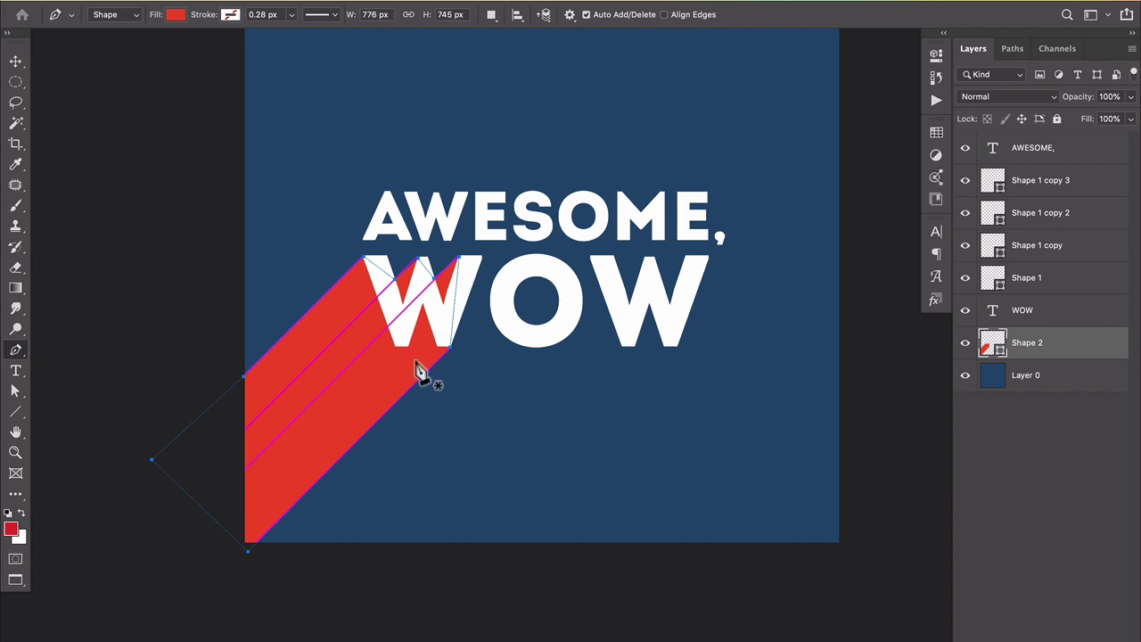
# - Move the Shape 1 guide line to the O and the Shape 1 copy line to the final W
pyautogui.press('v')
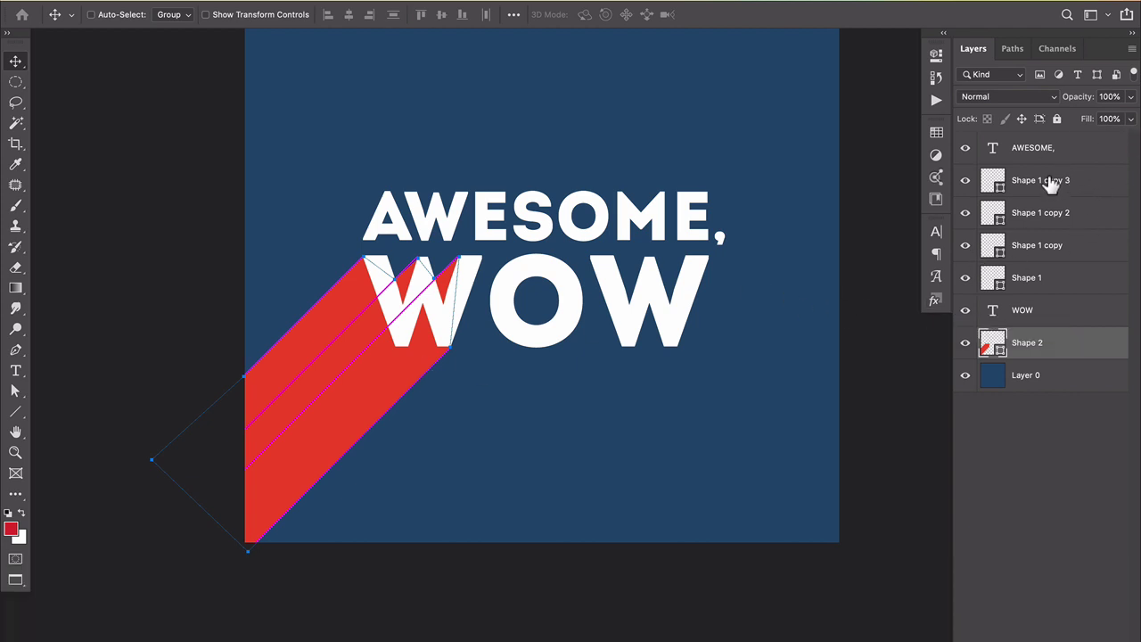
pyautogui.click(1044, 279)
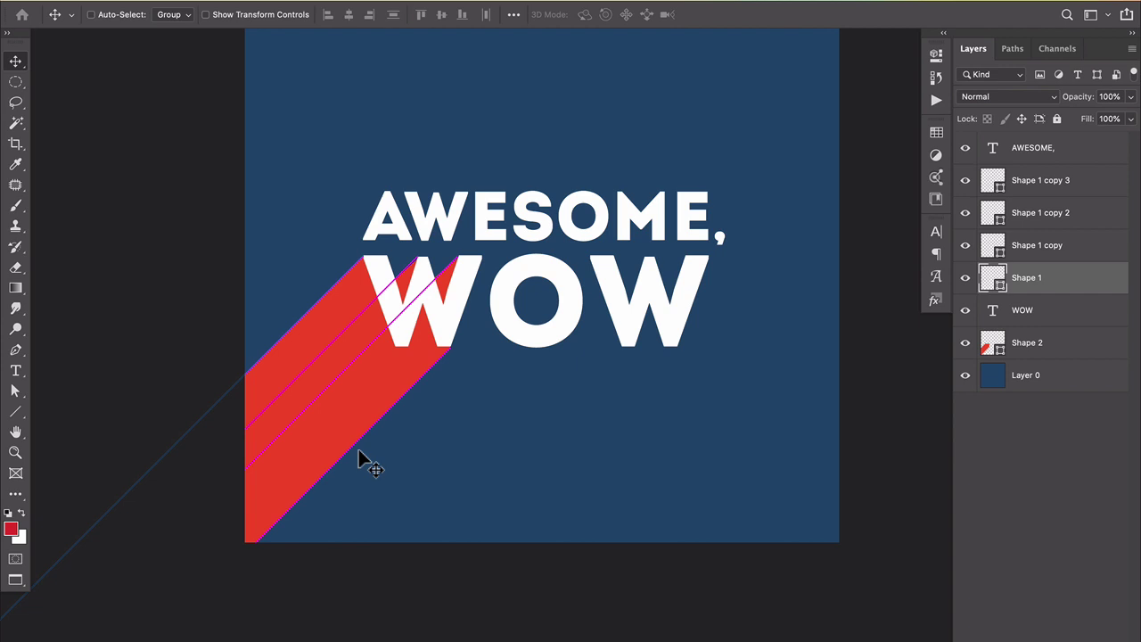
pyautogui.moveTo(369, 466); pyautogui.dragTo(530, 452)
pyautogui.press('Left')
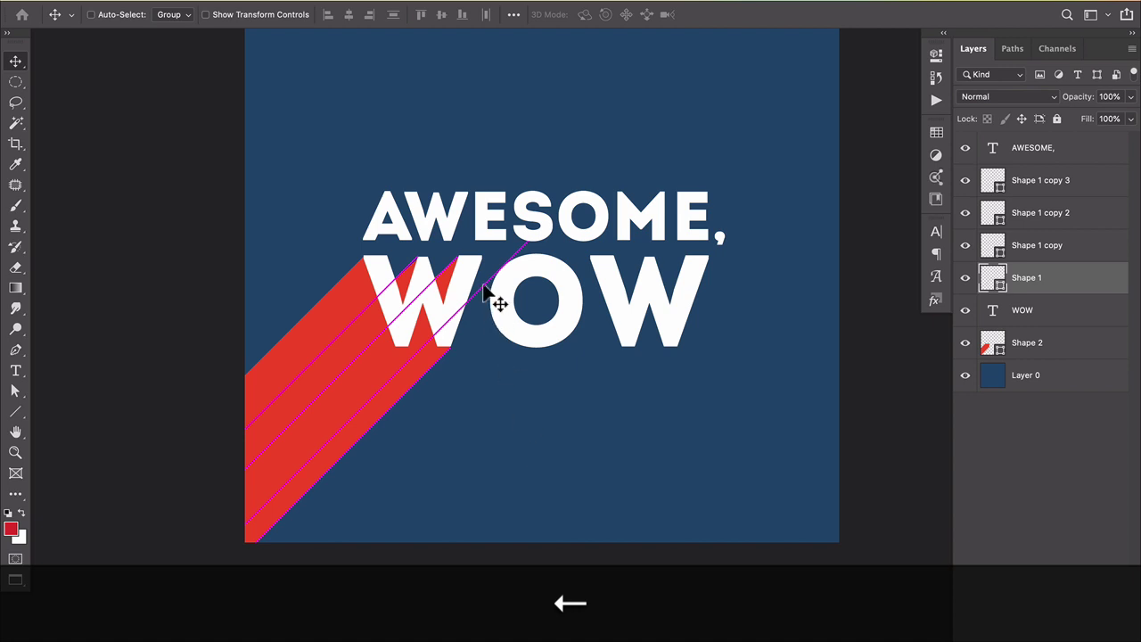
pyautogui.click(1052, 245)
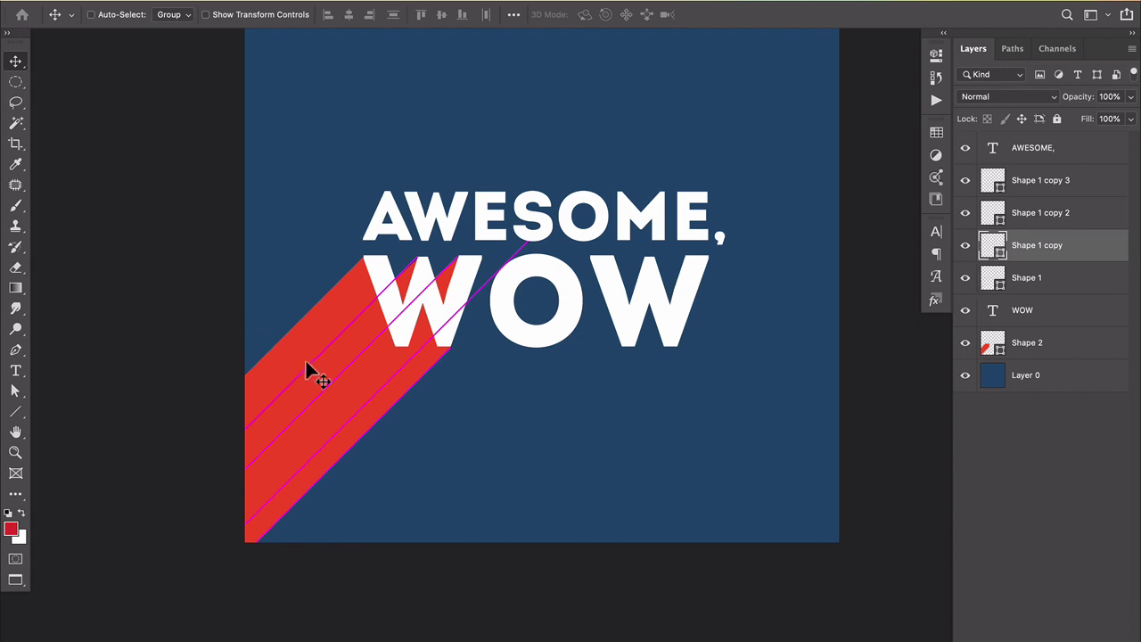
pyautogui.moveTo(312, 375); pyautogui.dragTo(530, 402)
pyautogui.press('Left')
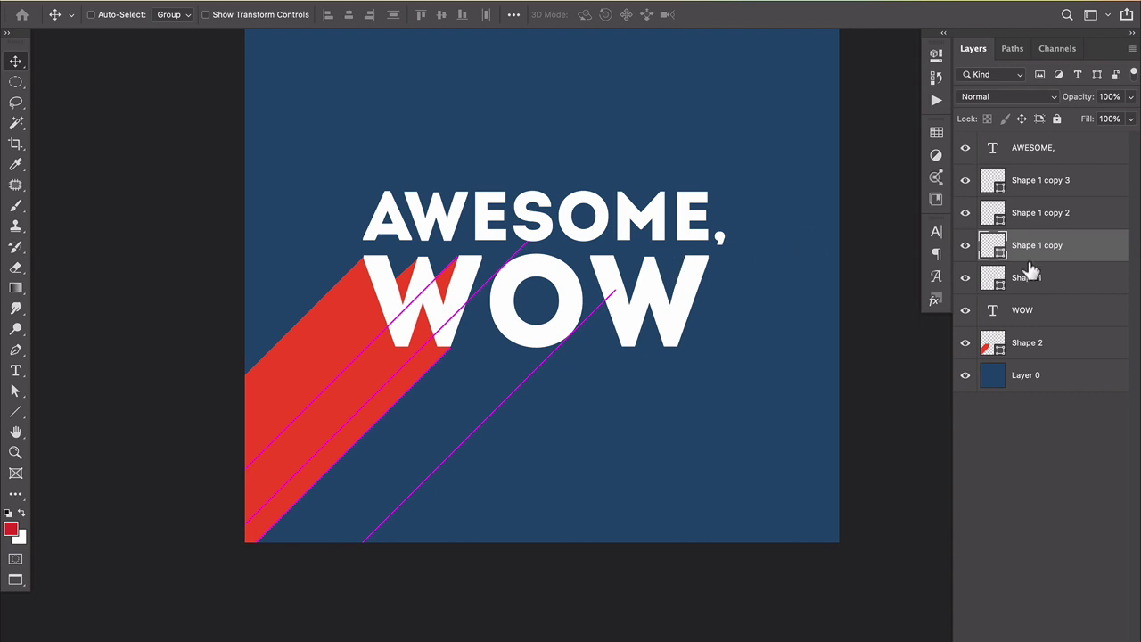
# - Rename the Shape 2 layer to 'W Shadow', then reselect Layer 0
pyautogui.click(1050, 384)
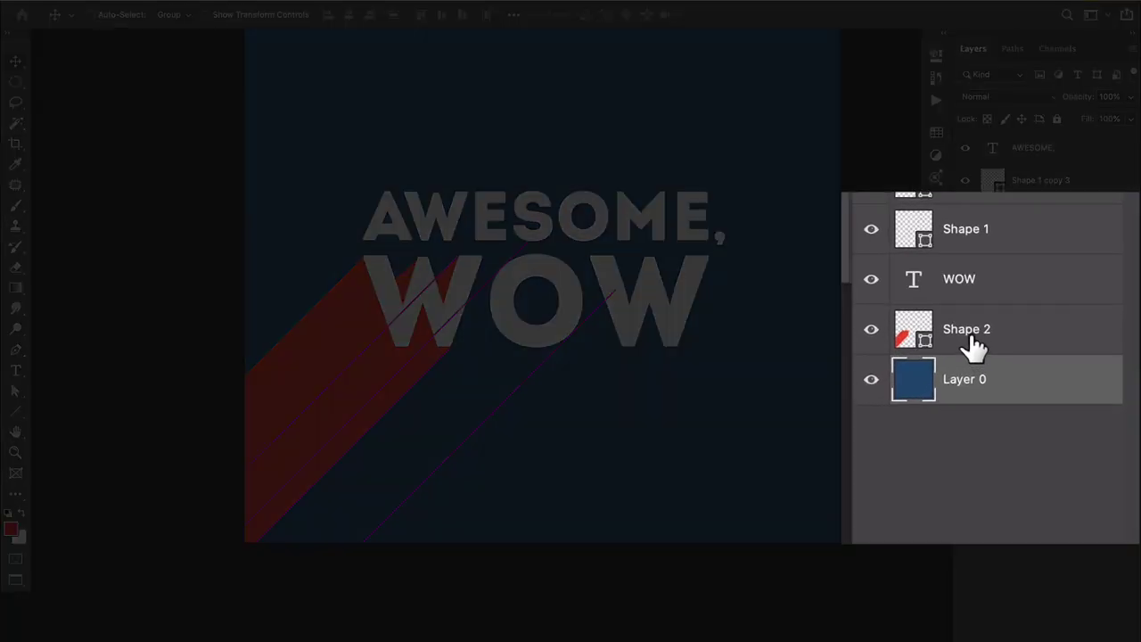
pyautogui.doubleClick(1023, 341)
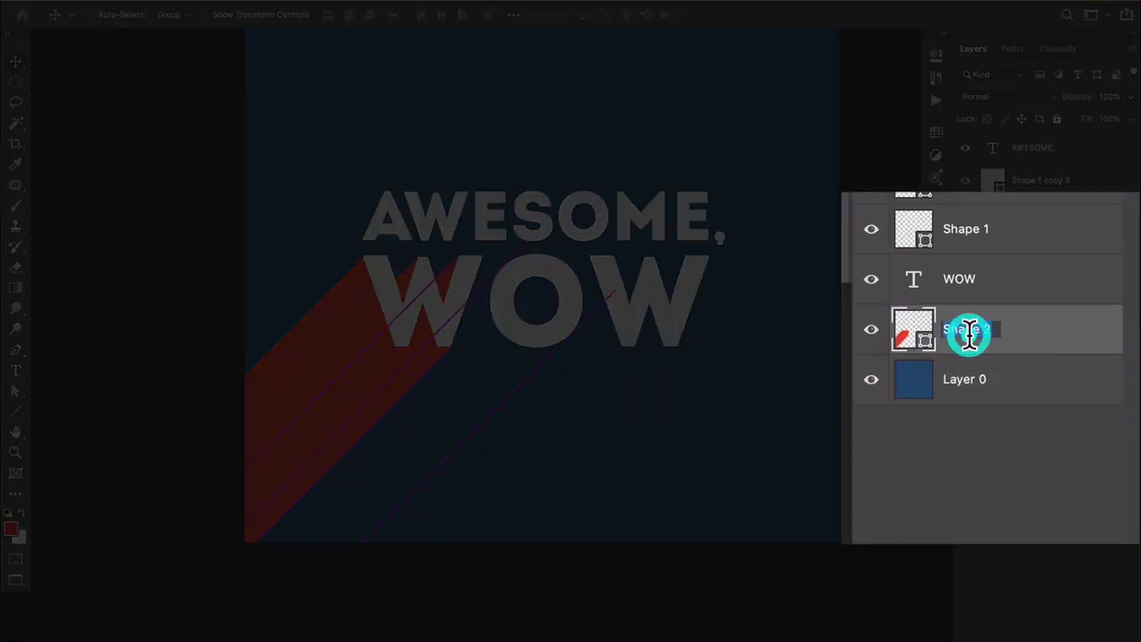
pyautogui.write('W Shadow')
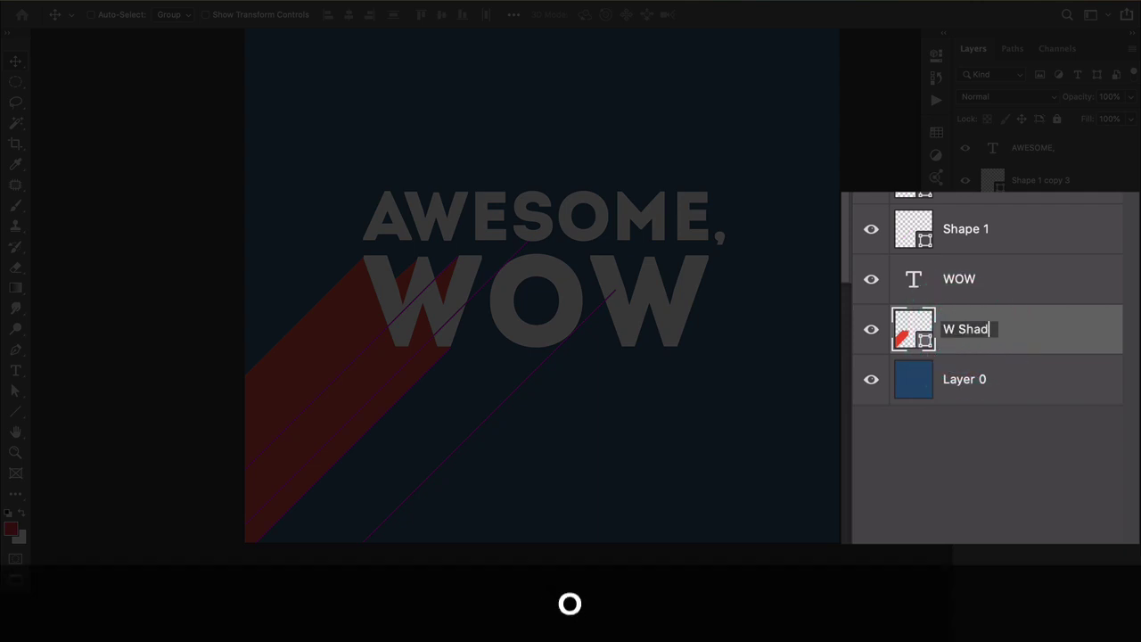
pyautogui.press('Return')
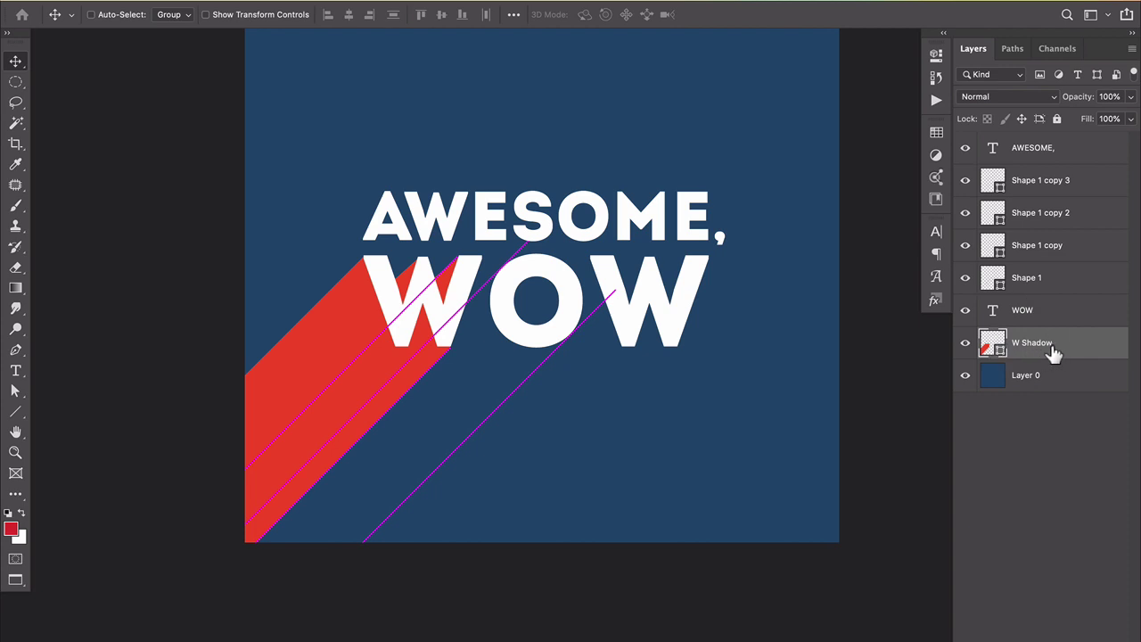
pyautogui.click(1027, 382)
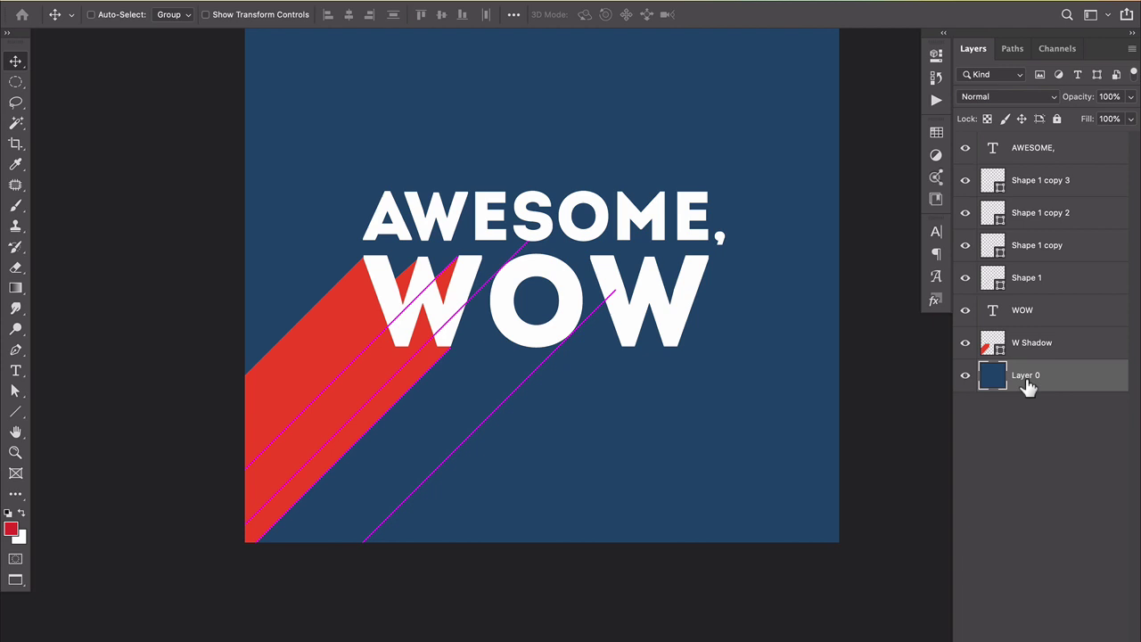
# - Switch to the Pen tool and set its shape fill to yellow
pyautogui.press('p')
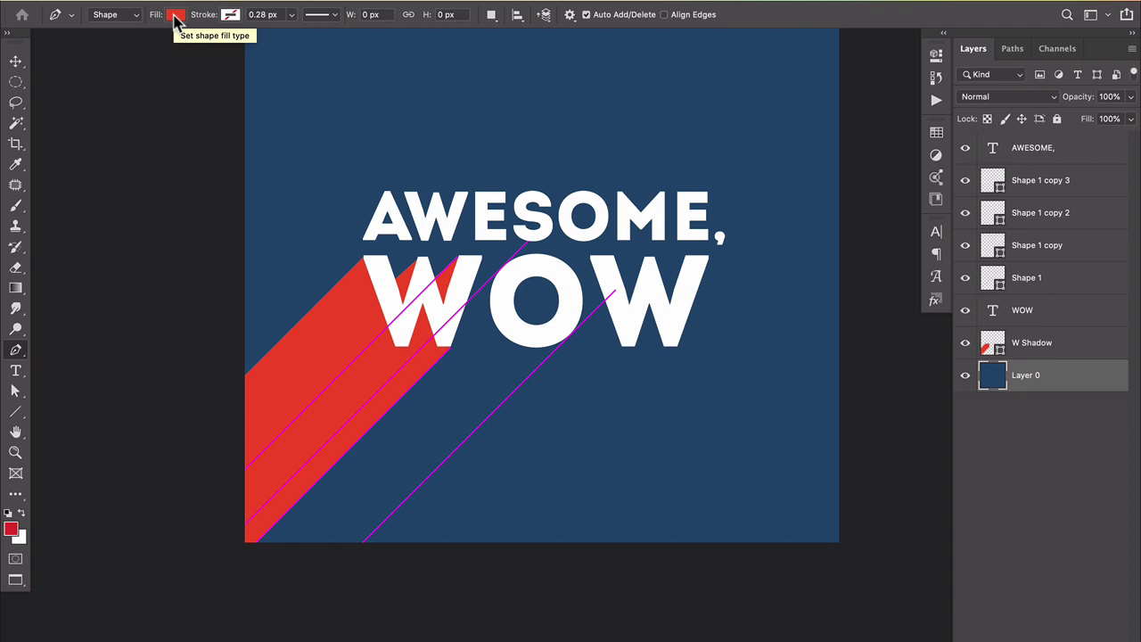
pyautogui.click(175, 18)
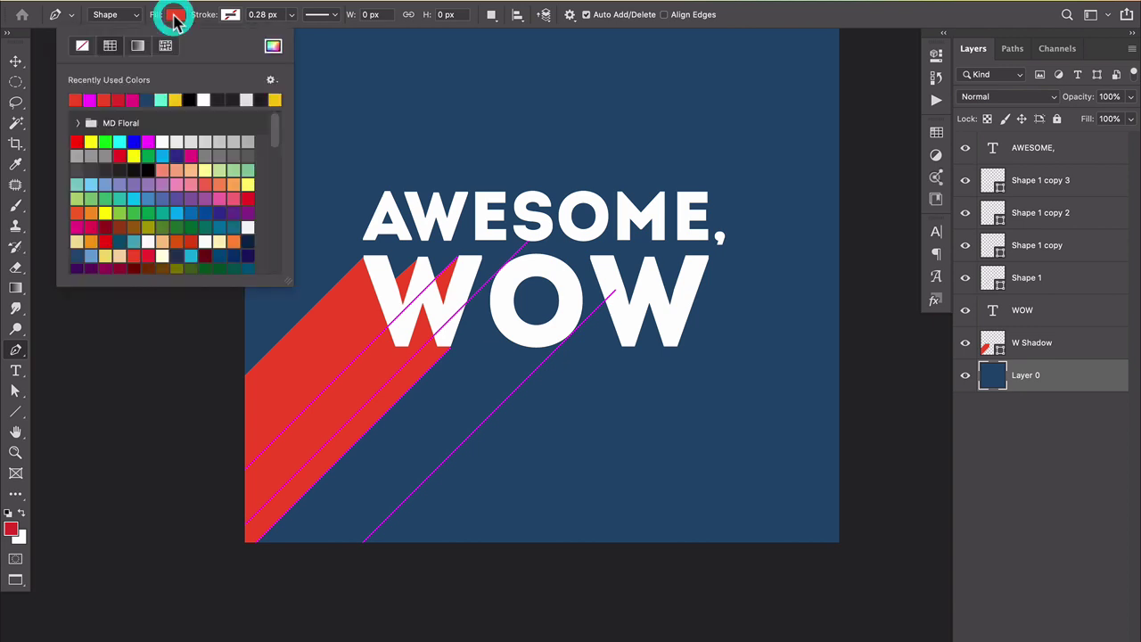
pyautogui.click(176, 99)
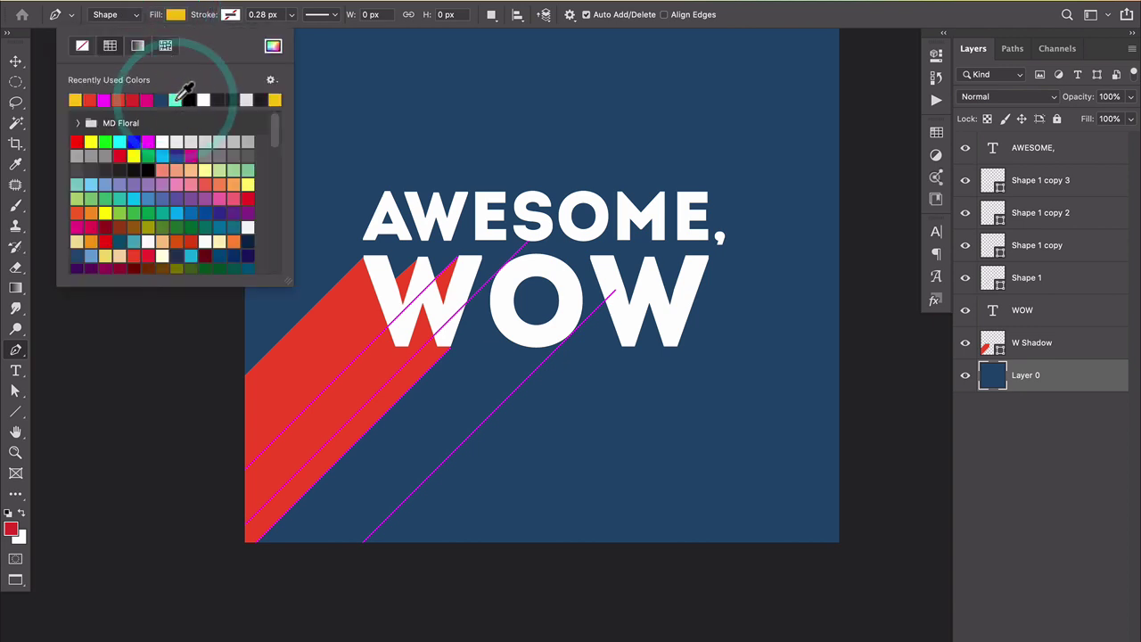
pyautogui.click(173, 18)
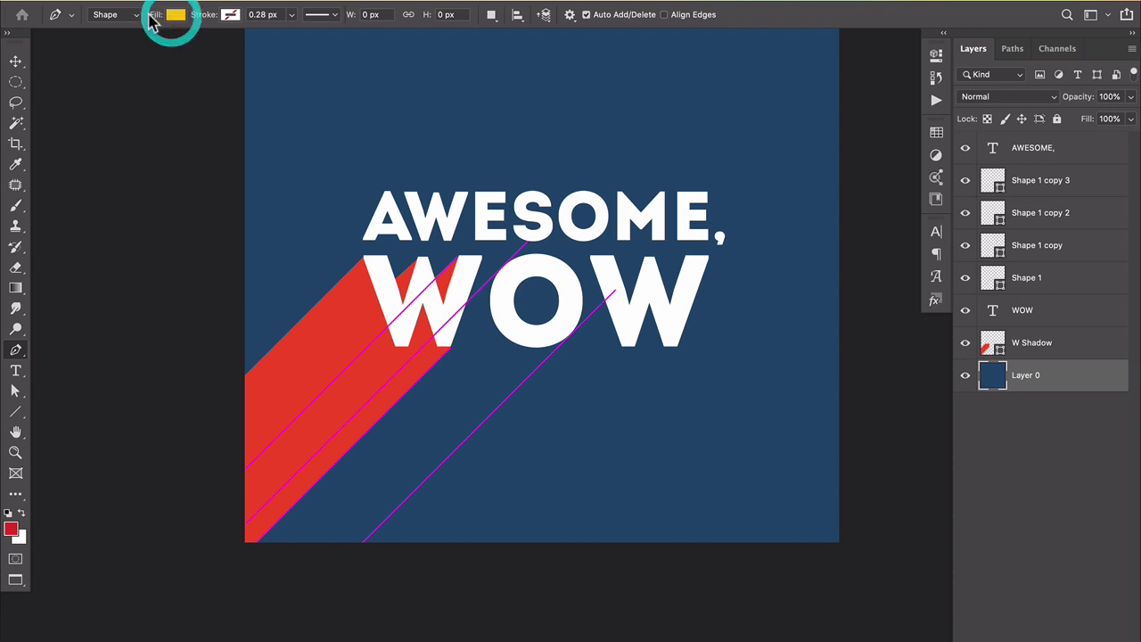
# - Trace the yellow shadow from below the O off the canvas's bottom-left, hiding W Shadow, and close it
pyautogui.click(571, 340)
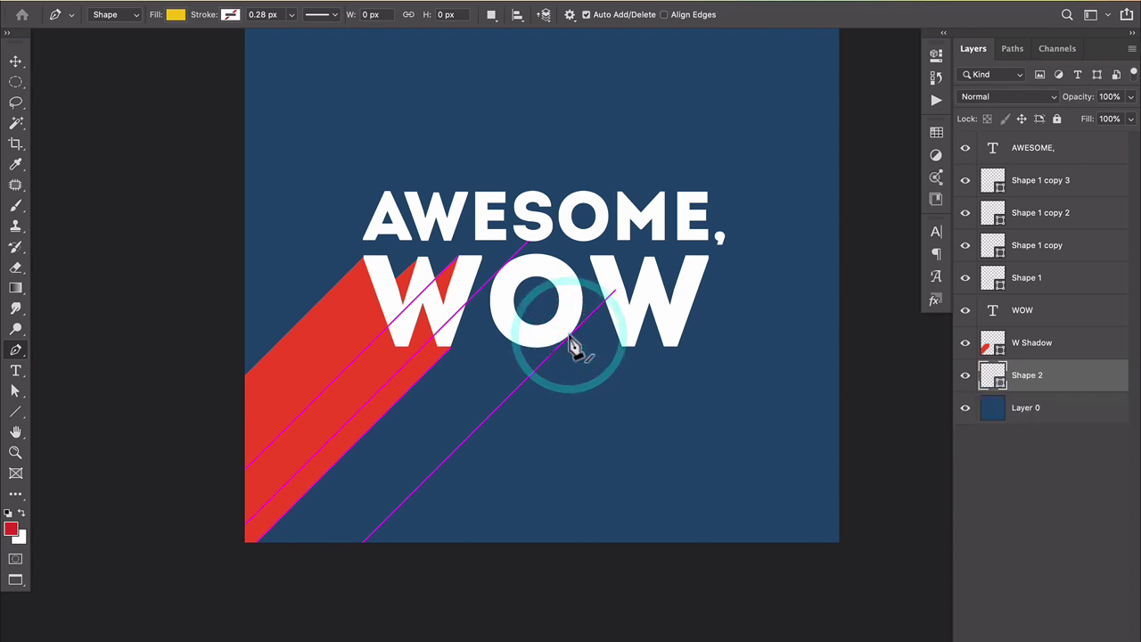
pyautogui.click(351, 555)
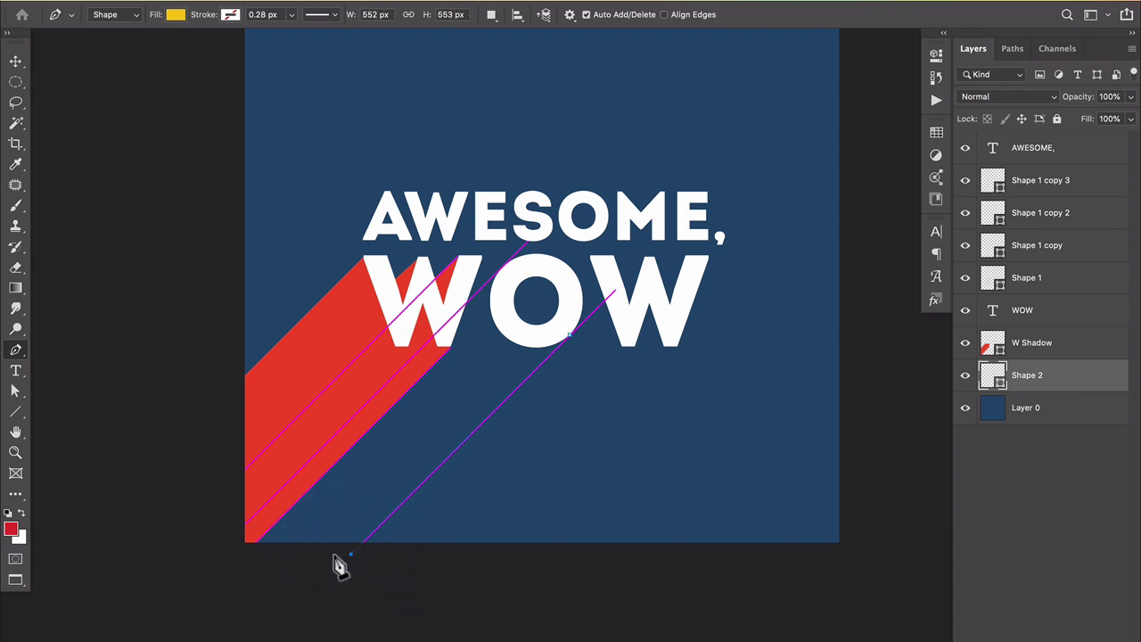
pyautogui.click(207, 566)
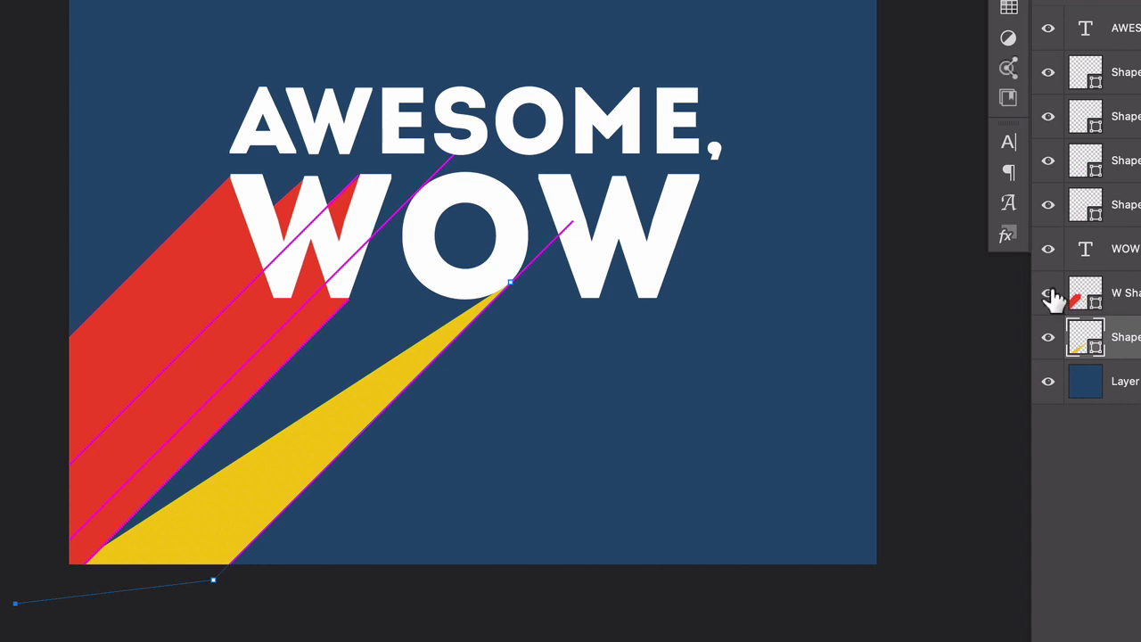
pyautogui.click(1049, 295)
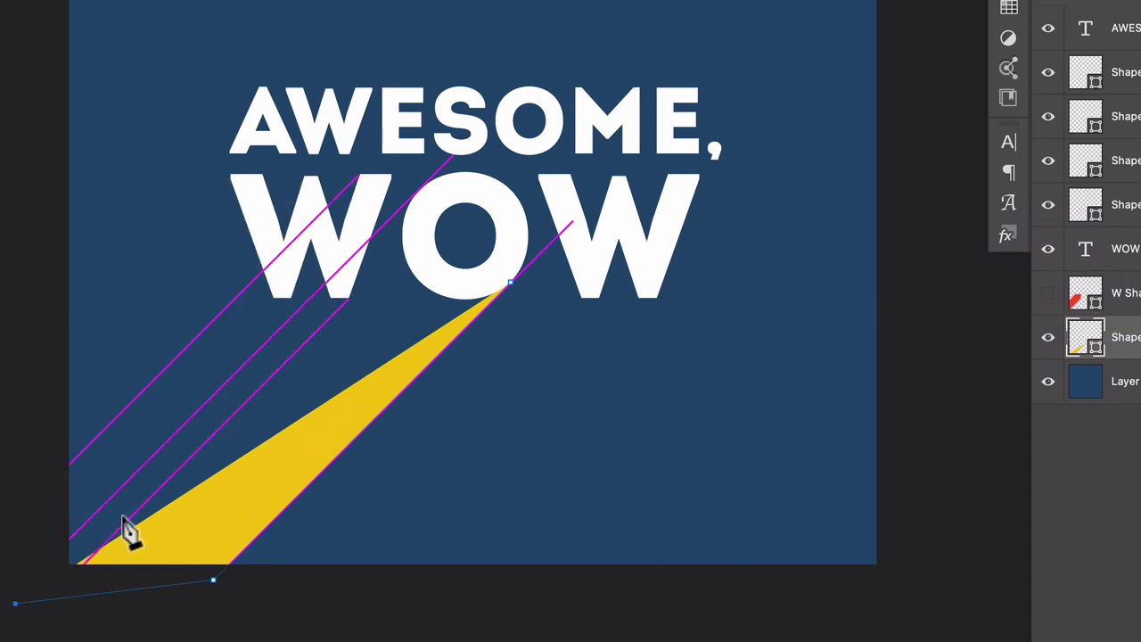
pyautogui.click(68, 543)
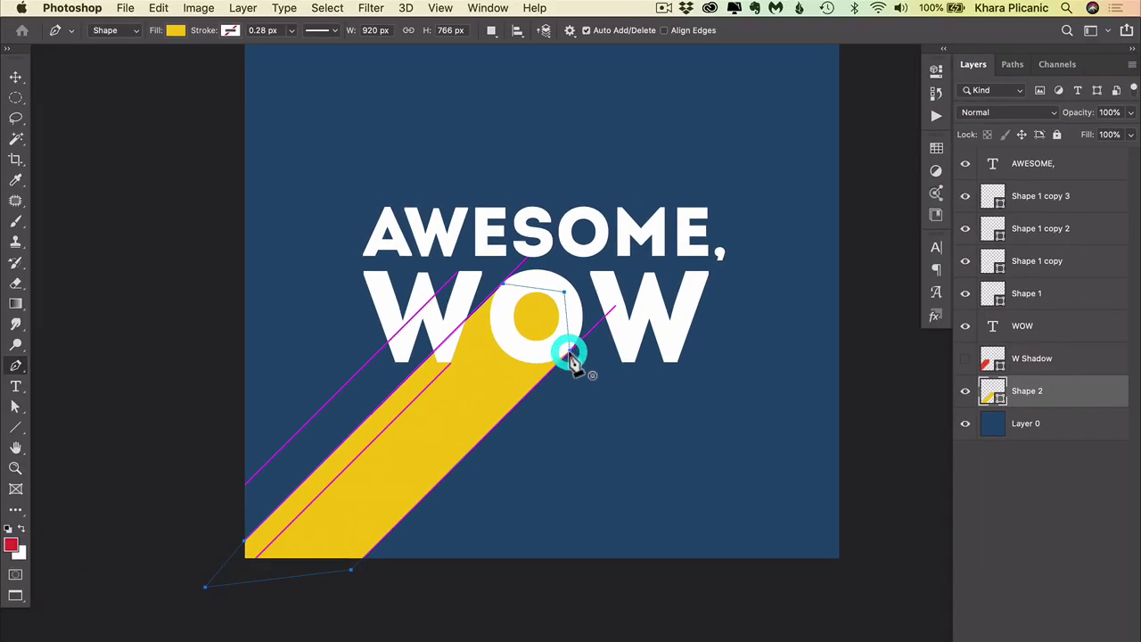
# - Show the red W Shadow again and delete the four magenta guide-line shapes Shape 1 to Shape 1 copy 3
pyautogui.click(965, 359)
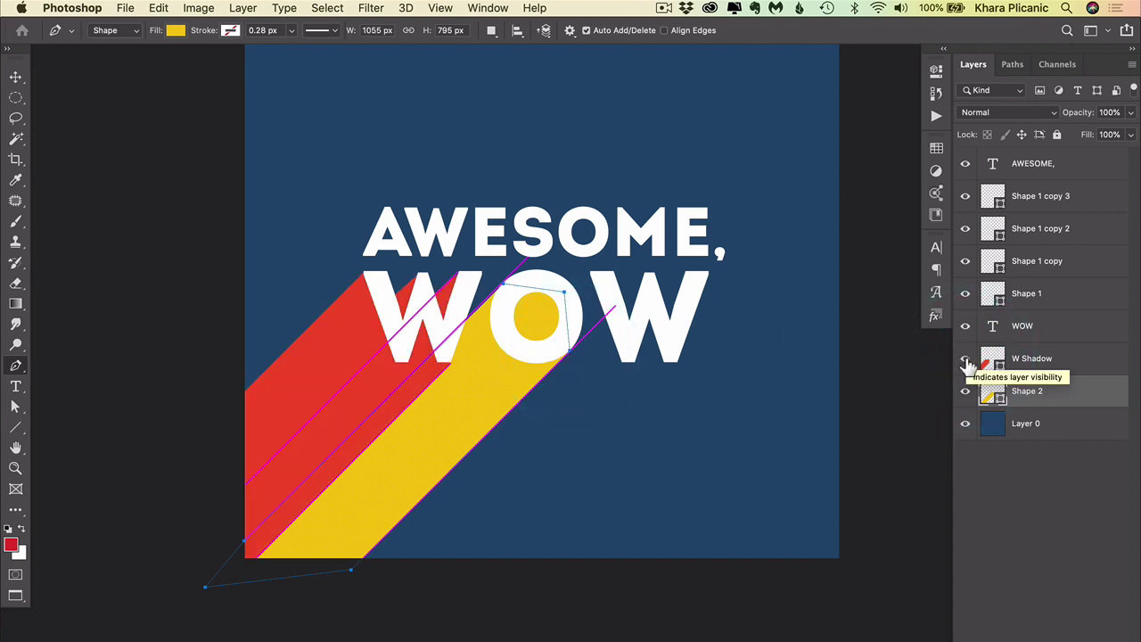
pyautogui.click(1039, 297)
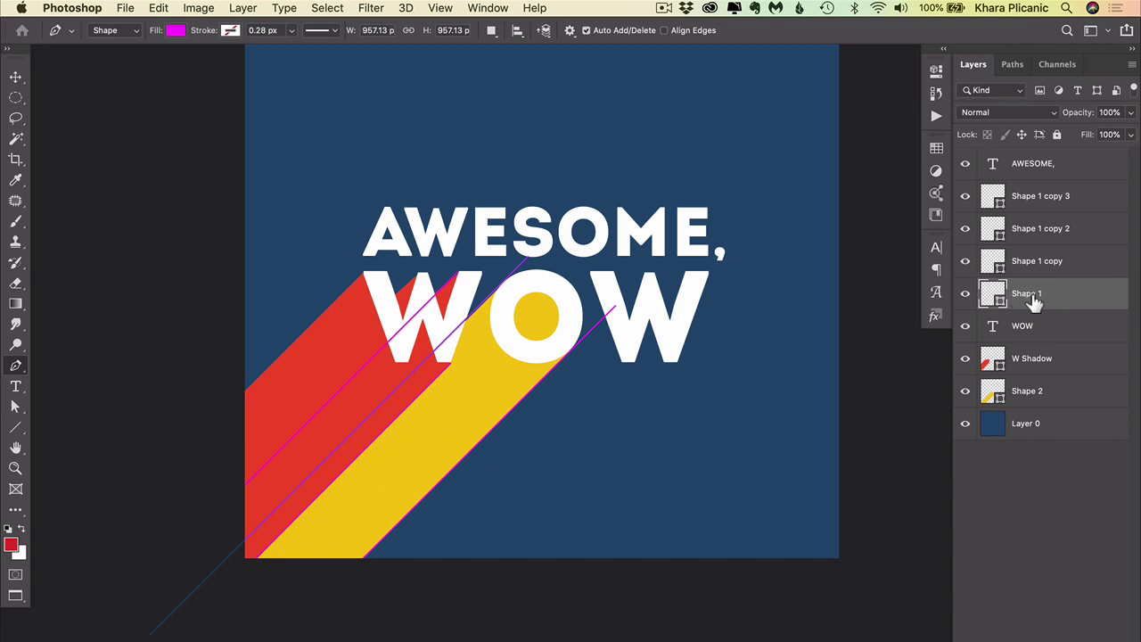
pyautogui.keyDown('shift'); pyautogui.click(1053, 201); pyautogui.keyUp('shift')
pyautogui.press('BackSpace')
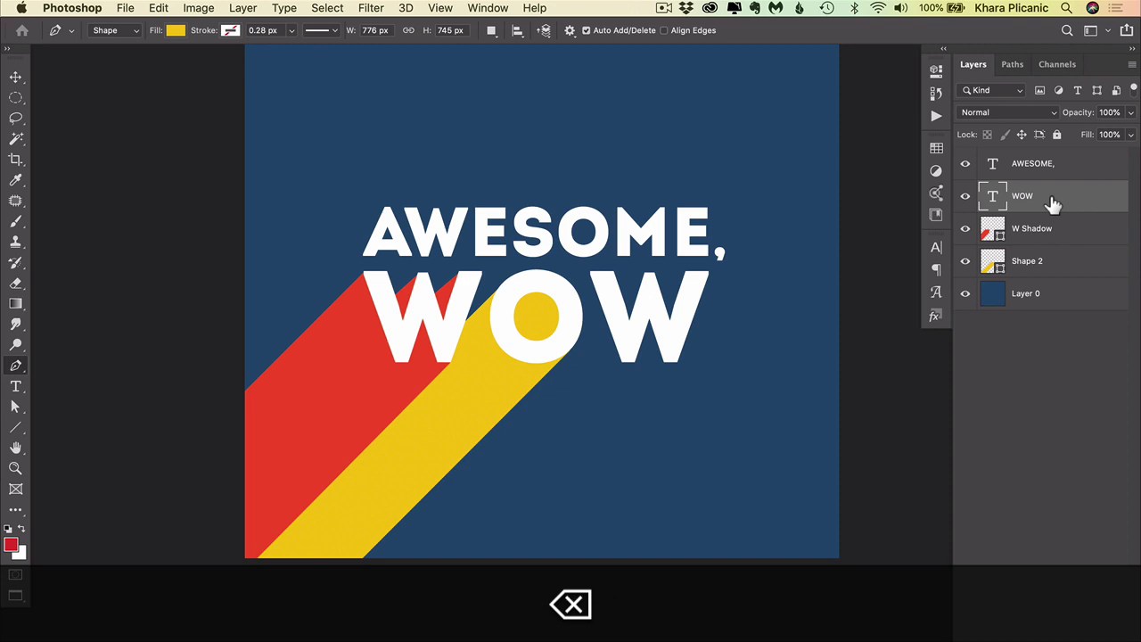
pyautogui.click(1037, 229)
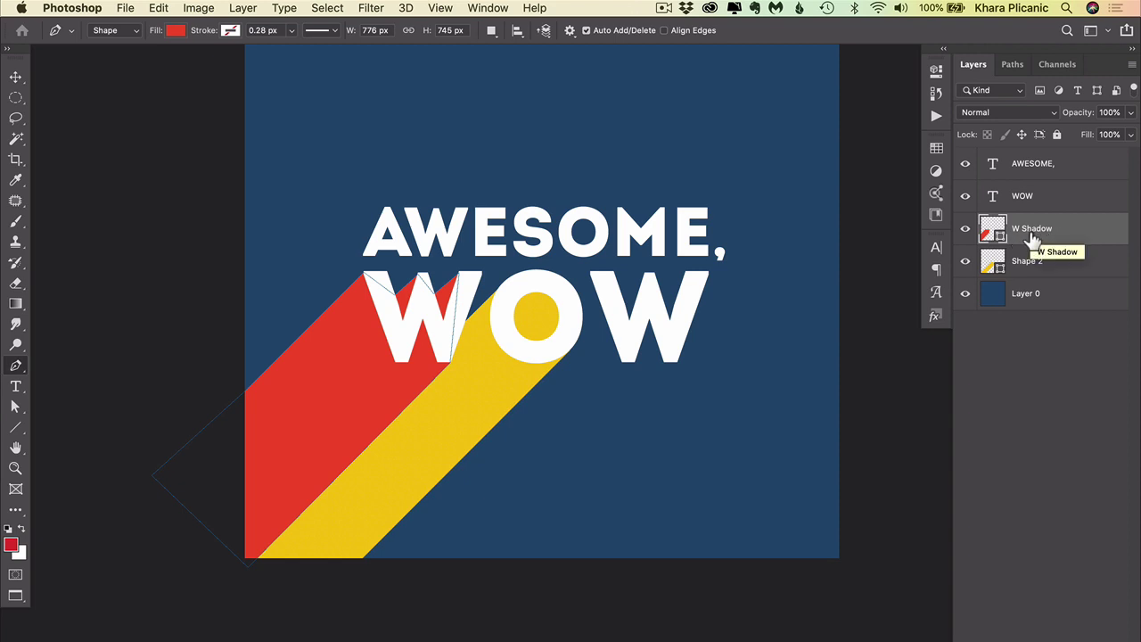
# - Duplicate the W Shadow layer and name the copy 'W2 Shadow'
pyautogui.press('super+j')
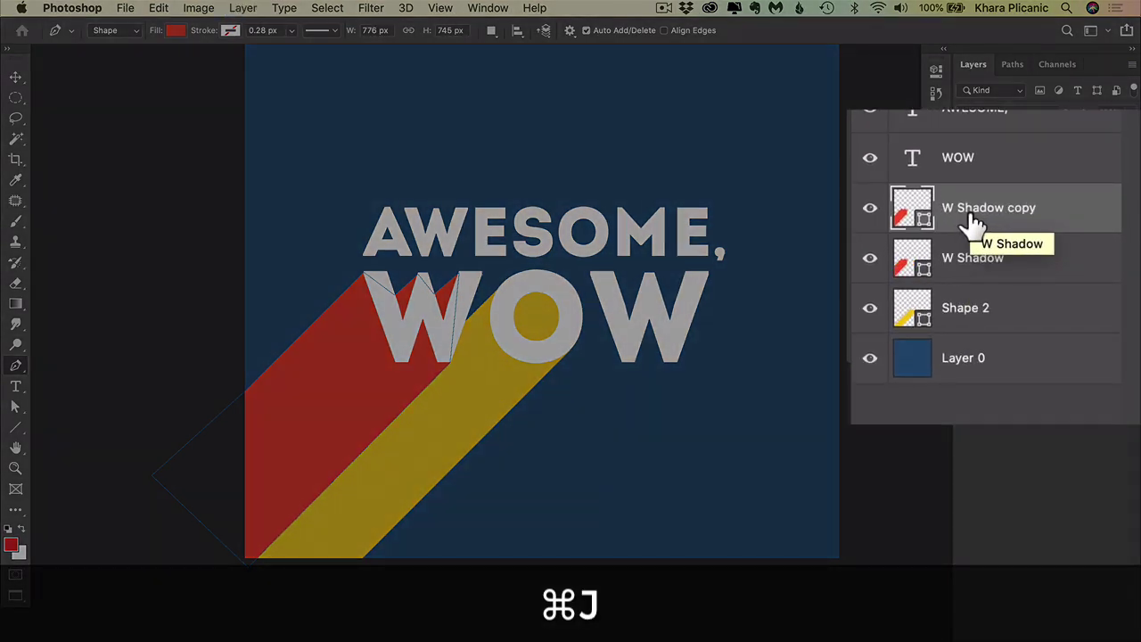
pyautogui.doubleClick(968, 208)
pyautogui.write('W')
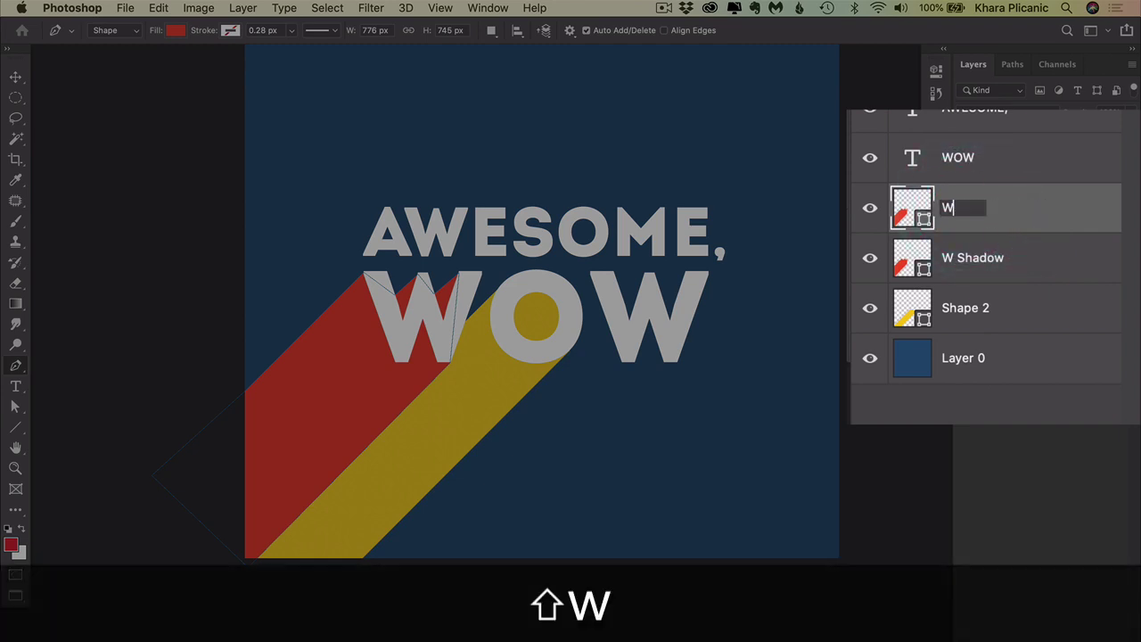
pyautogui.write('2 Shadow')
pyautogui.press('Return')
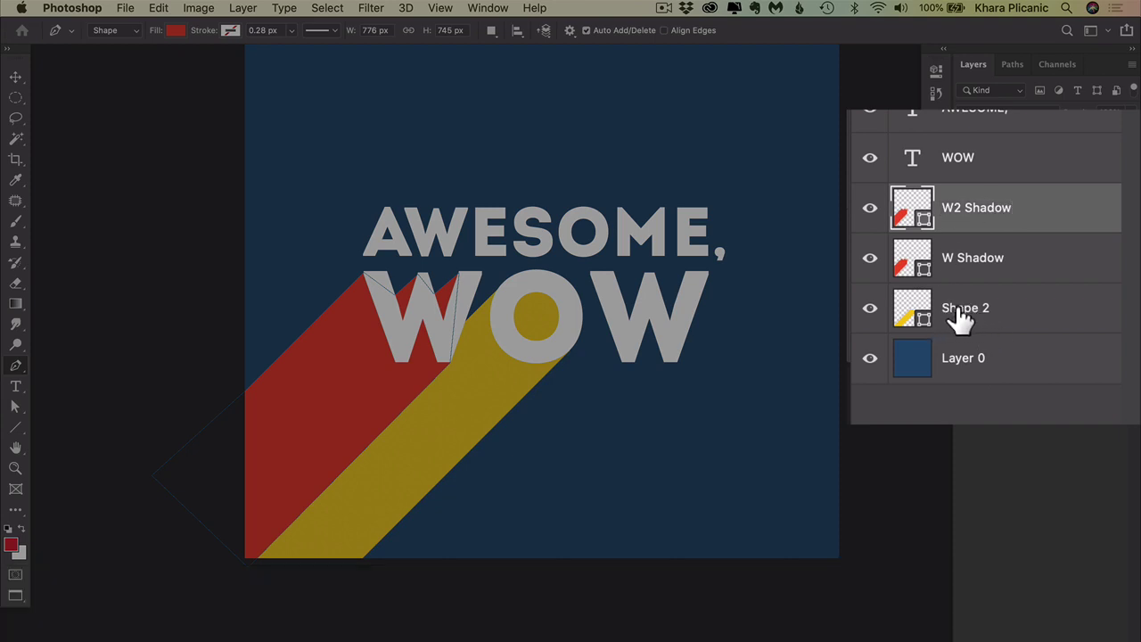
# - Rename Shape 2 to 'O Shadow' and move W2 Shadow beneath it in the stack
pyautogui.doubleClick(962, 312)
pyautogui.write('O Shadow')
pyautogui.press('Return')
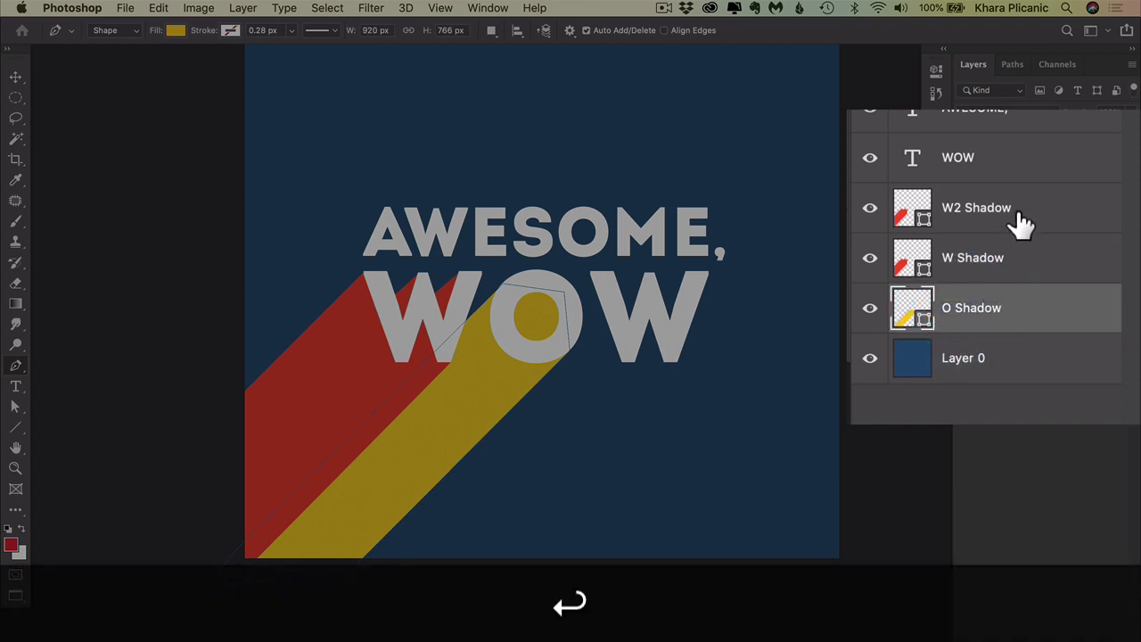
pyautogui.click(959, 209)
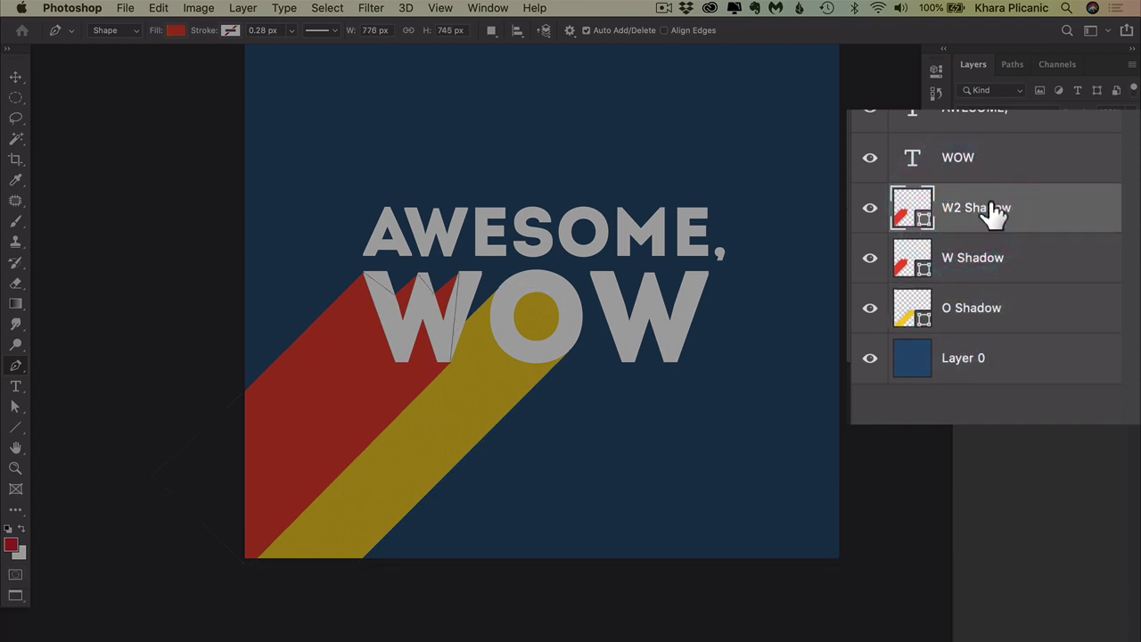
pyautogui.moveTo(988, 214); pyautogui.dragTo(999, 355)
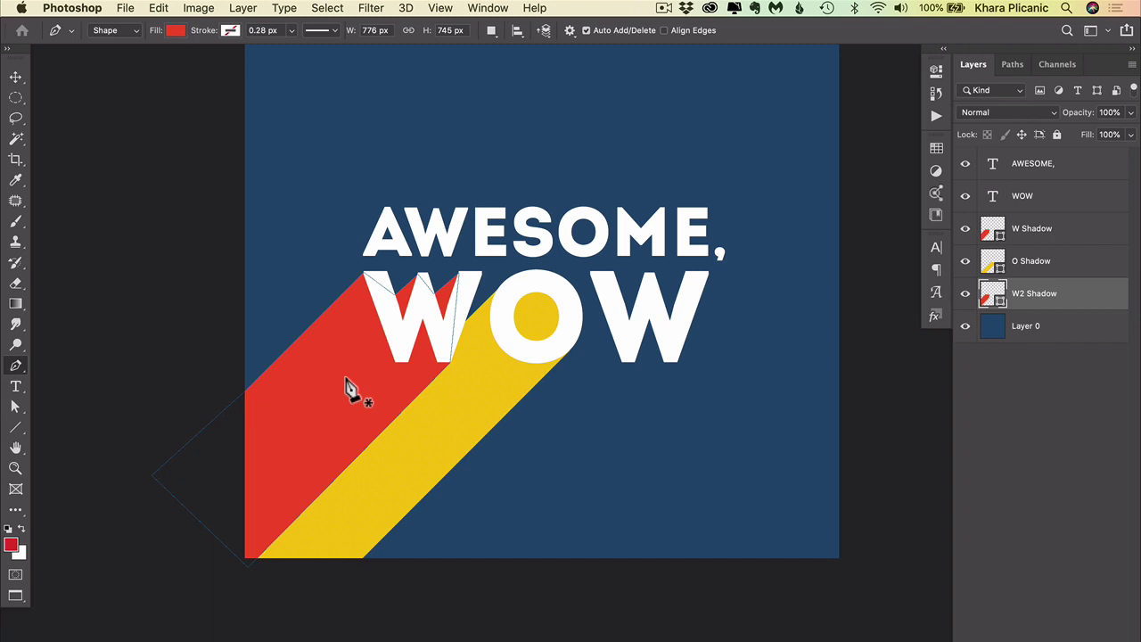
# - Slide the W2 Shadow copy straight right so it trails behind WOW's final W
pyautogui.press('v')
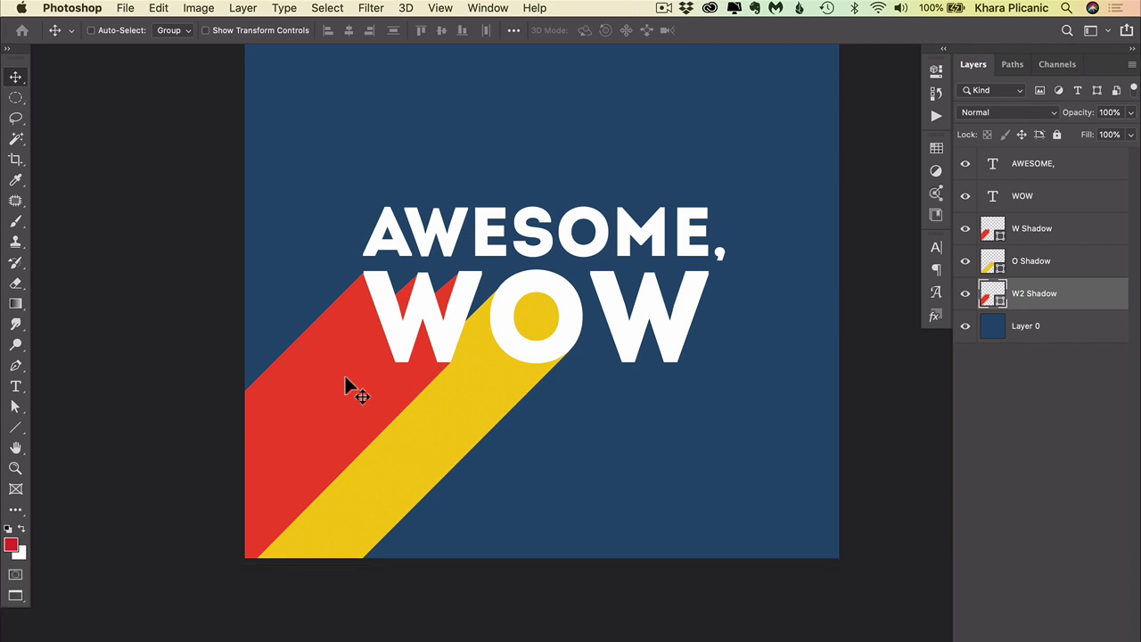
pyautogui.press('shift')
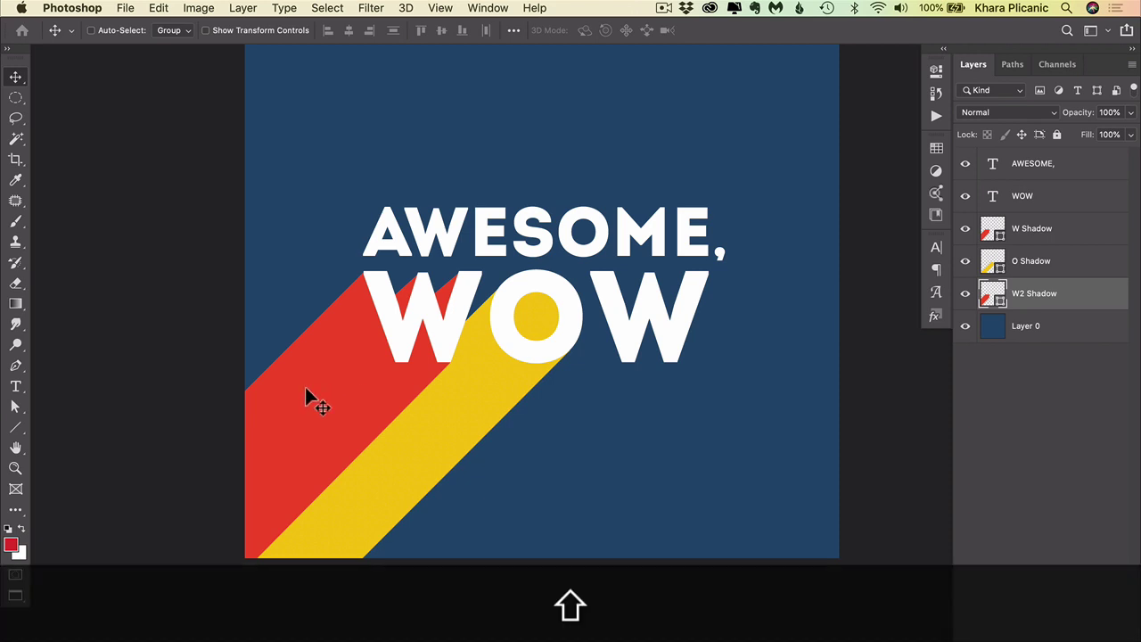
pyautogui.moveTo(306, 389); pyautogui.dragTo(534, 402)
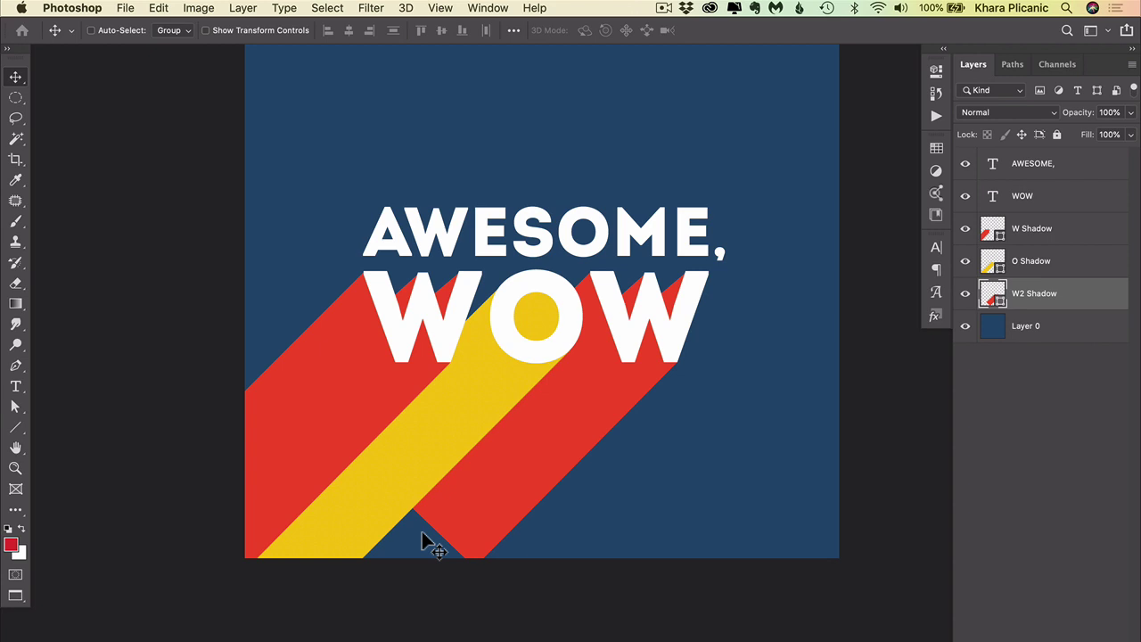
# - Change the W2 Shadow shape's fill from red to the mint aqua swatch
pyautogui.press('p')
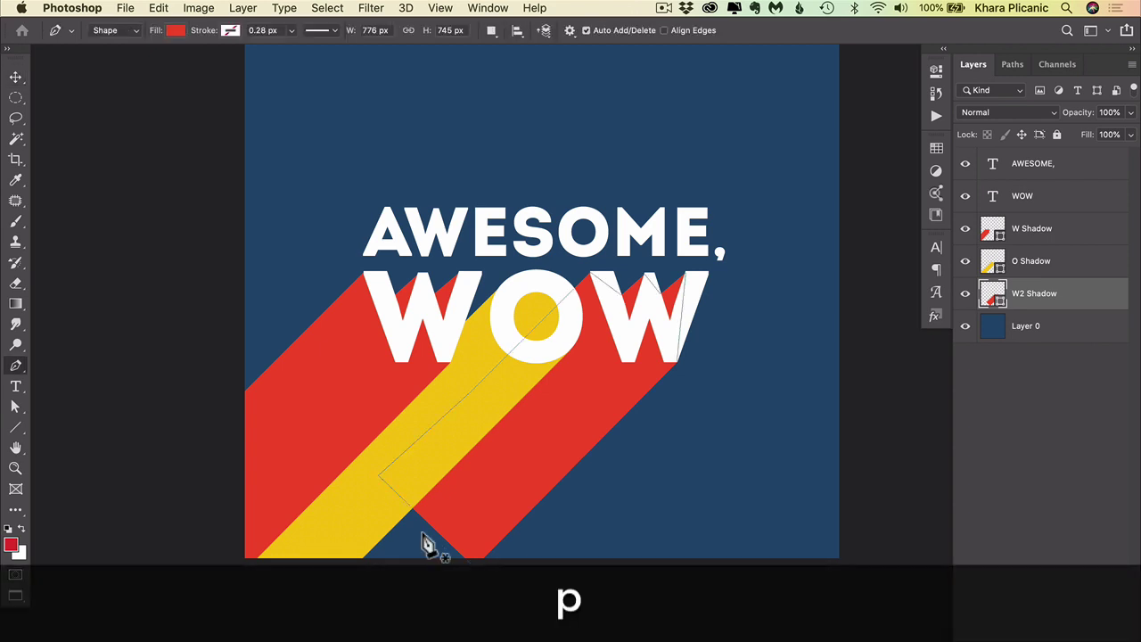
pyautogui.click(175, 32)
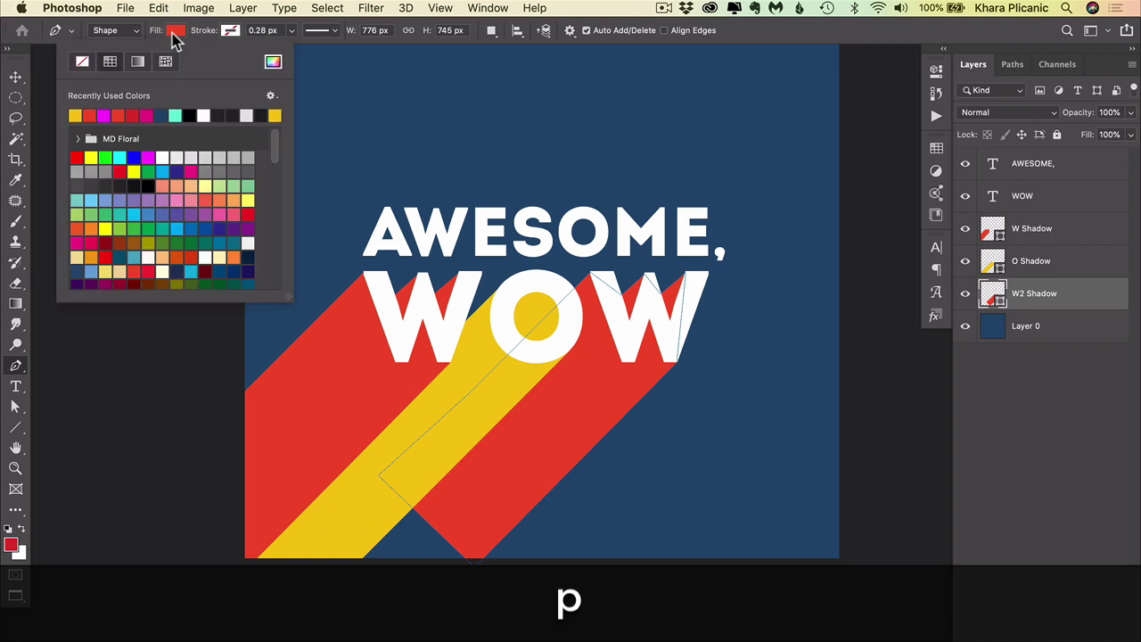
pyautogui.click(174, 115)
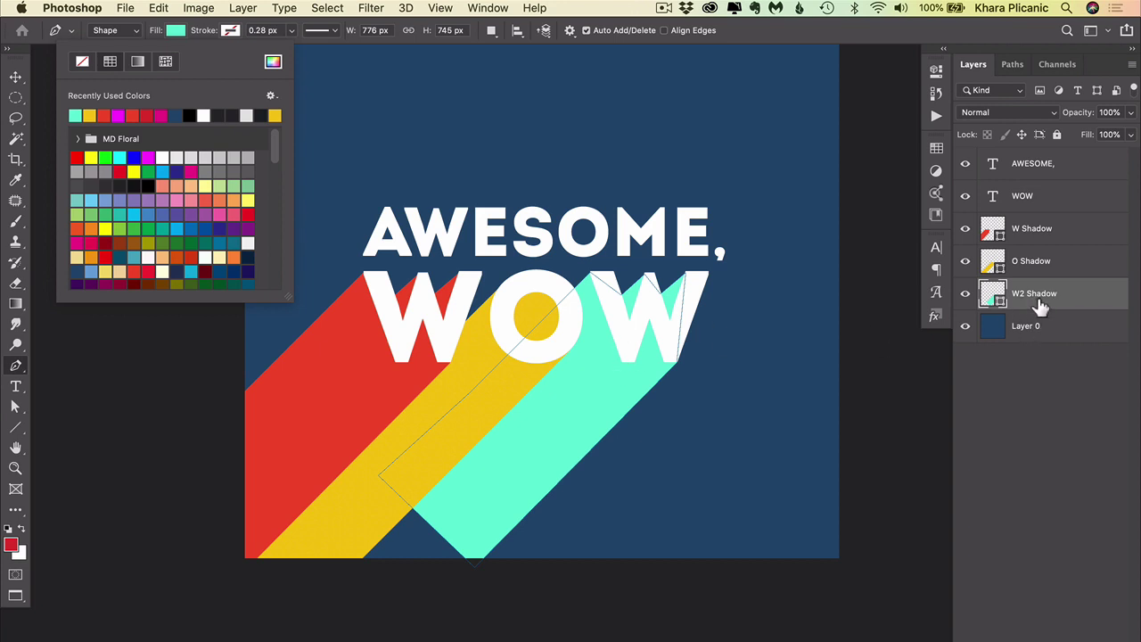
pyautogui.scroll(-5, 508, 455)
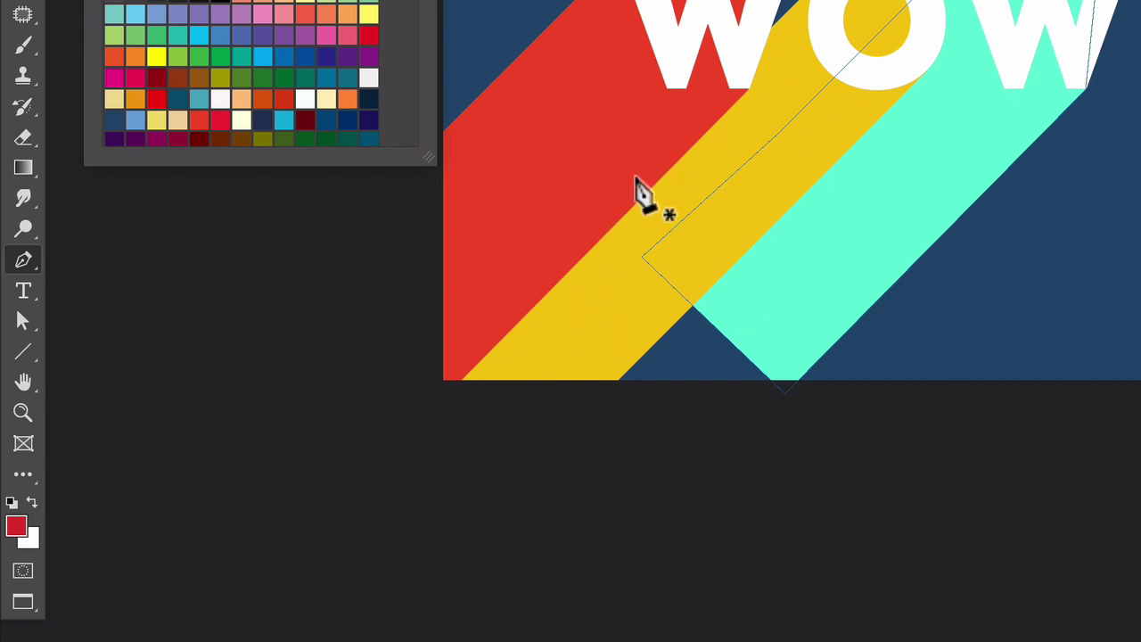
pyautogui.click(22, 325)
pyautogui.rightClick(20, 324)
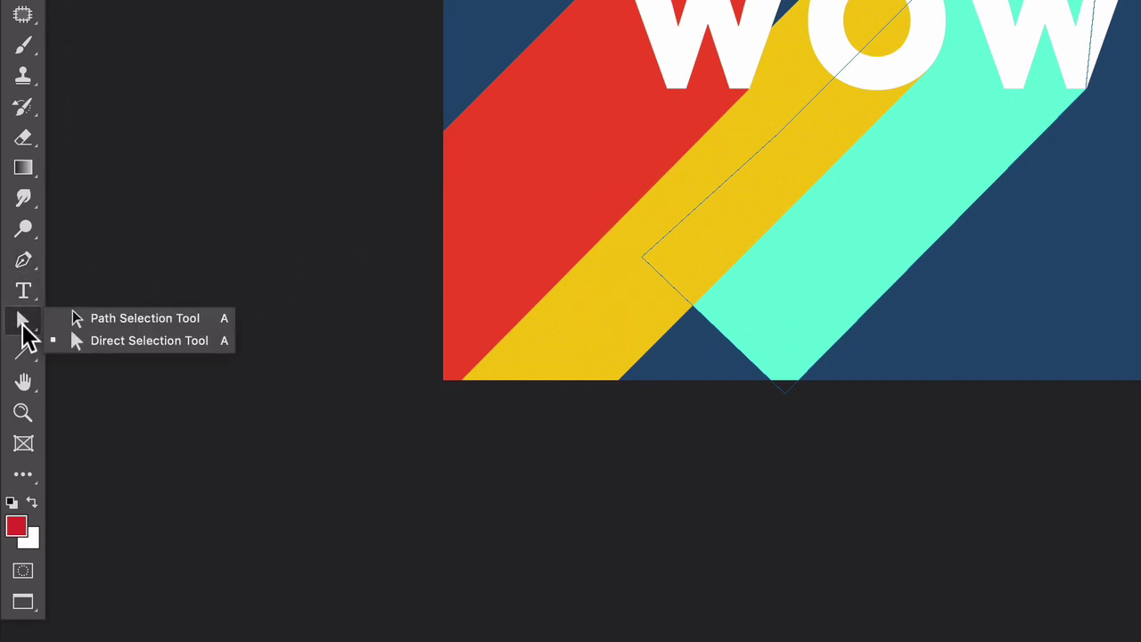
# - Drag the aqua shadow's two lower anchor points down-left past the canvas bottom edge
pyautogui.click(134, 346)
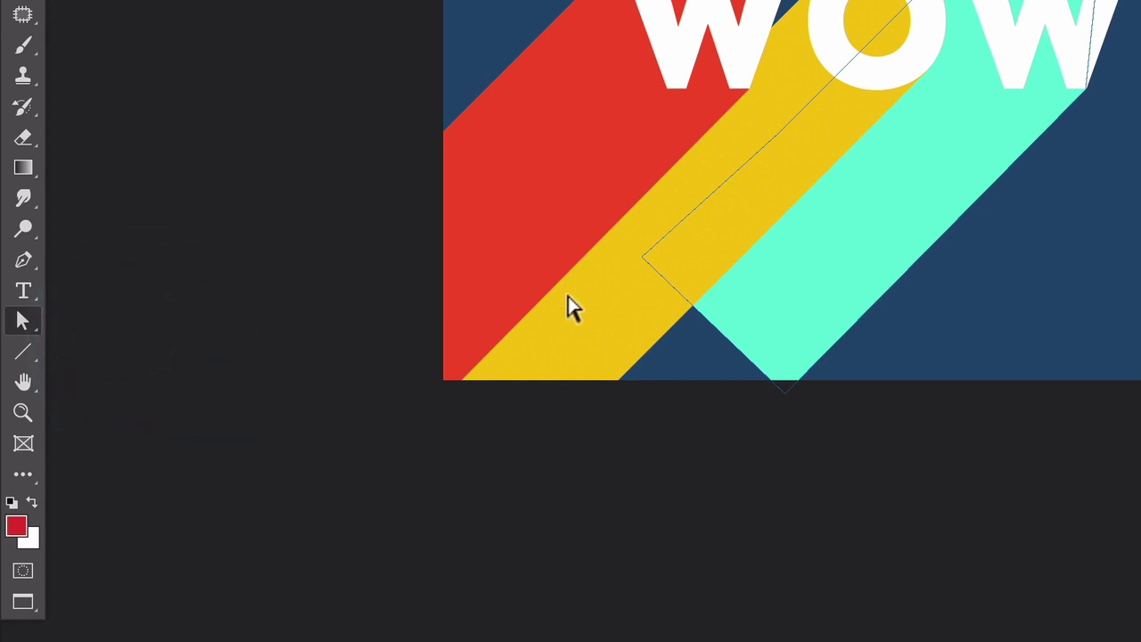
pyautogui.click(642, 259)
pyautogui.press('shift')
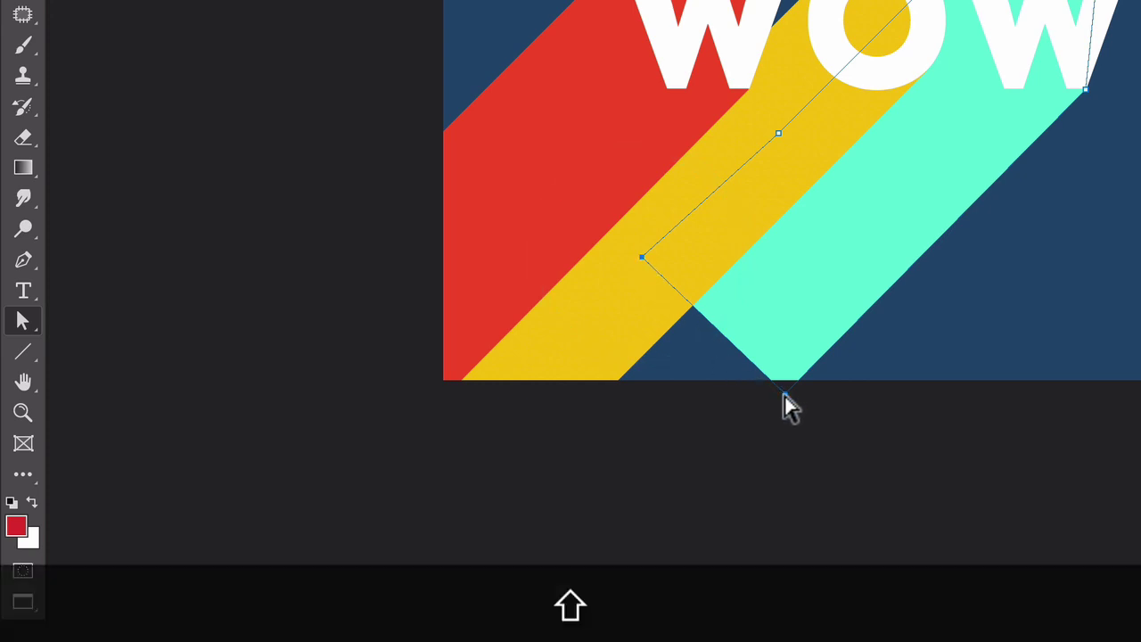
pyautogui.keyDown('shift'); pyautogui.click(784, 395); pyautogui.keyUp('shift')
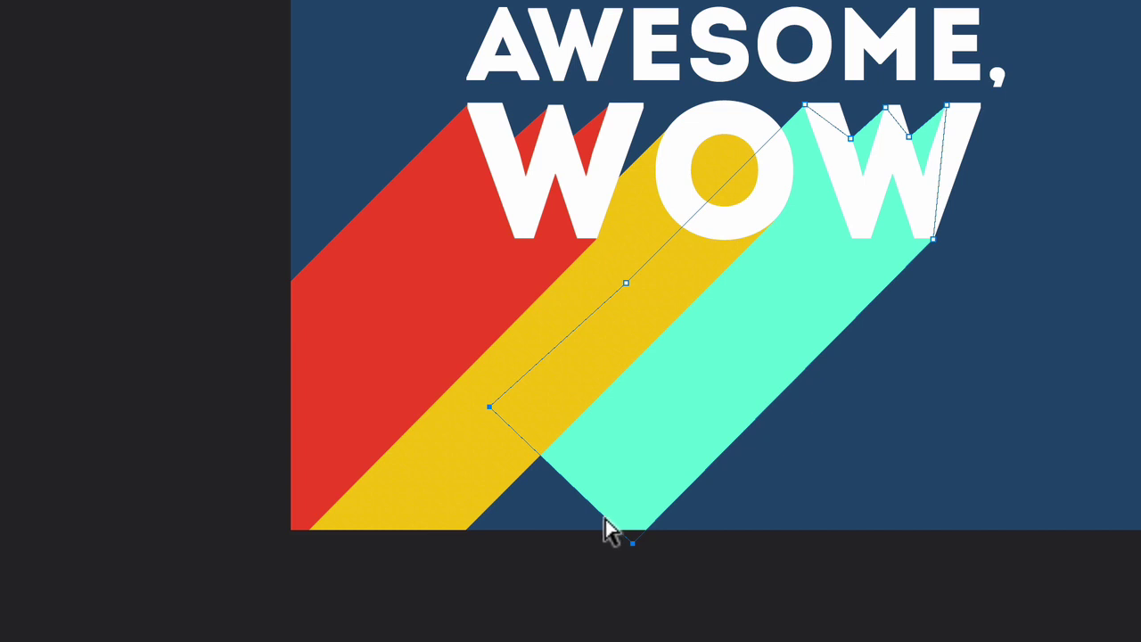
pyautogui.moveTo(605, 520); pyautogui.dragTo(578, 540)
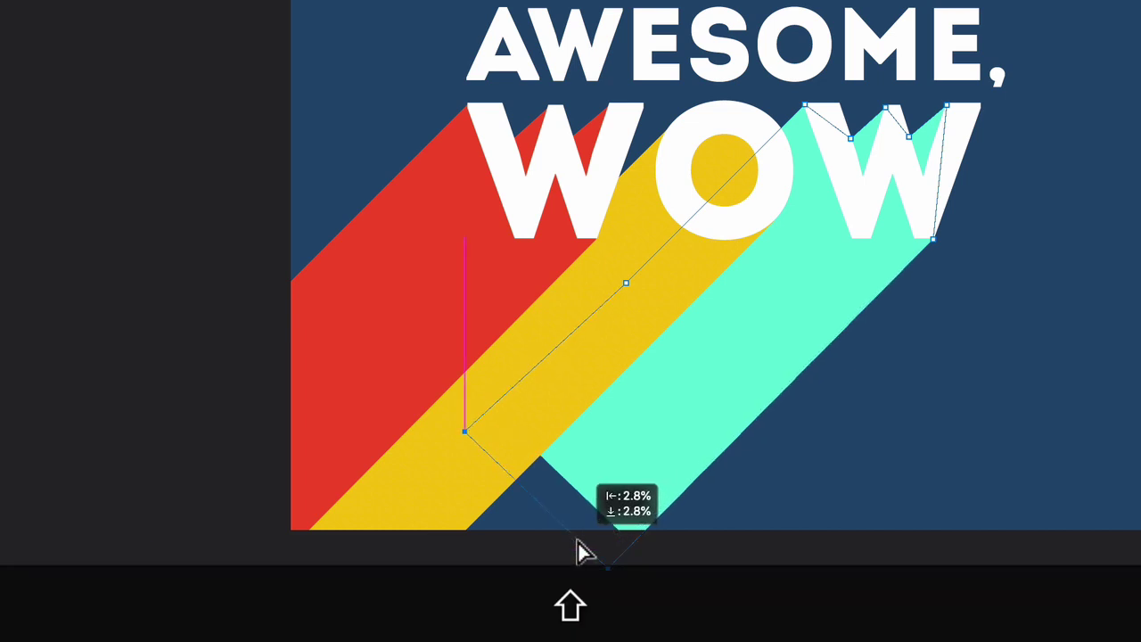
pyautogui.moveTo(578, 553); pyautogui.dragTo(470, 641)
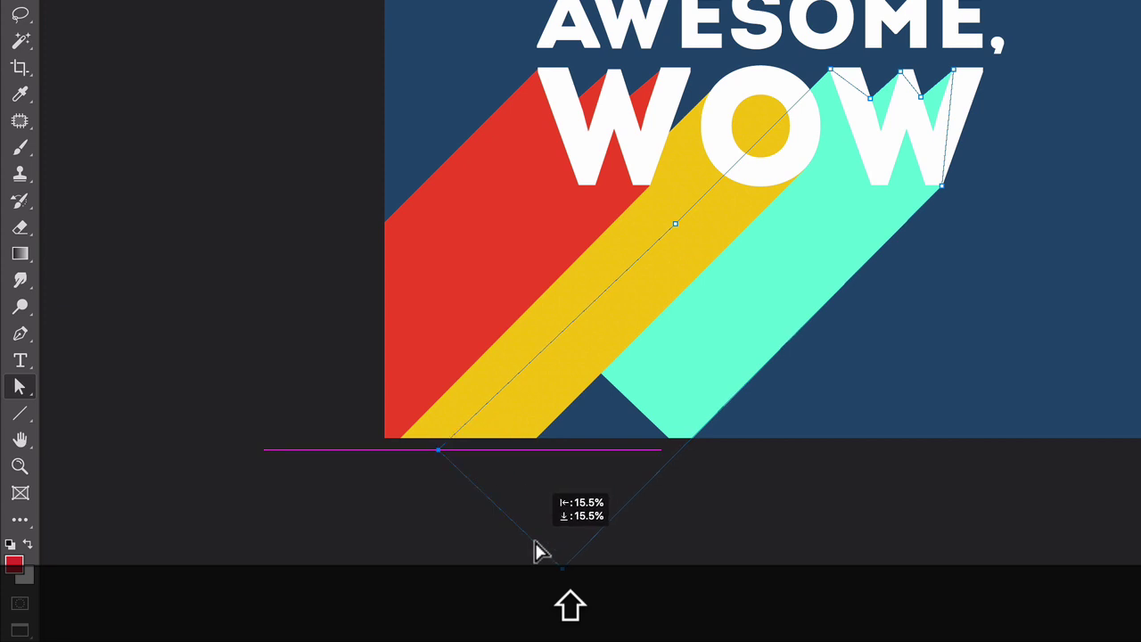
pyautogui.moveTo(535, 542); pyautogui.dragTo(535, 542)
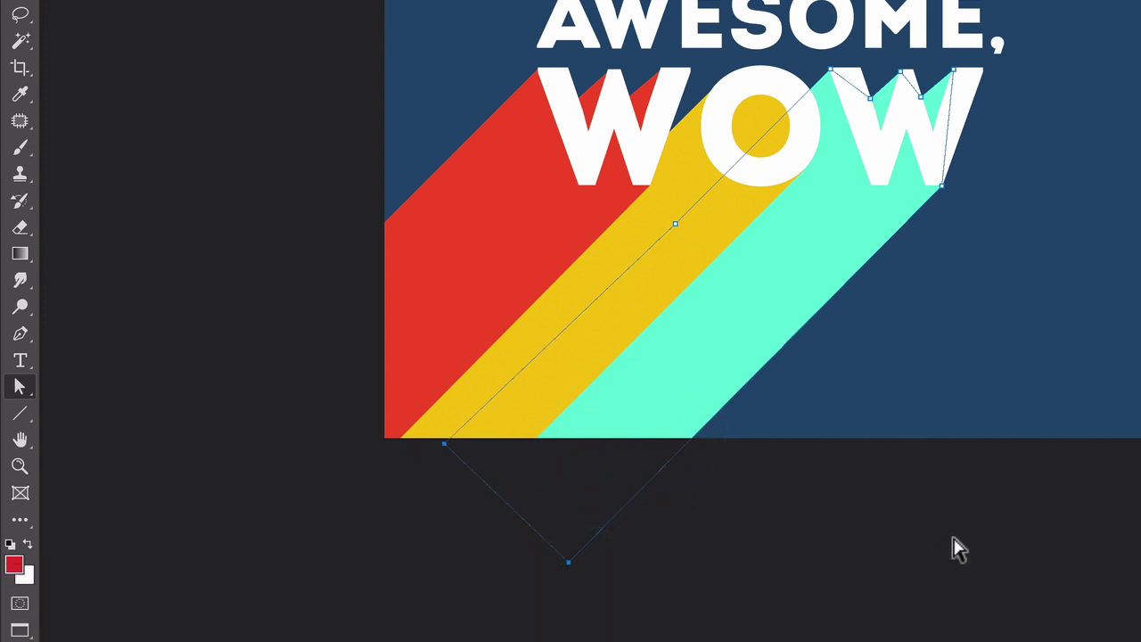
pyautogui.click(909, 548)
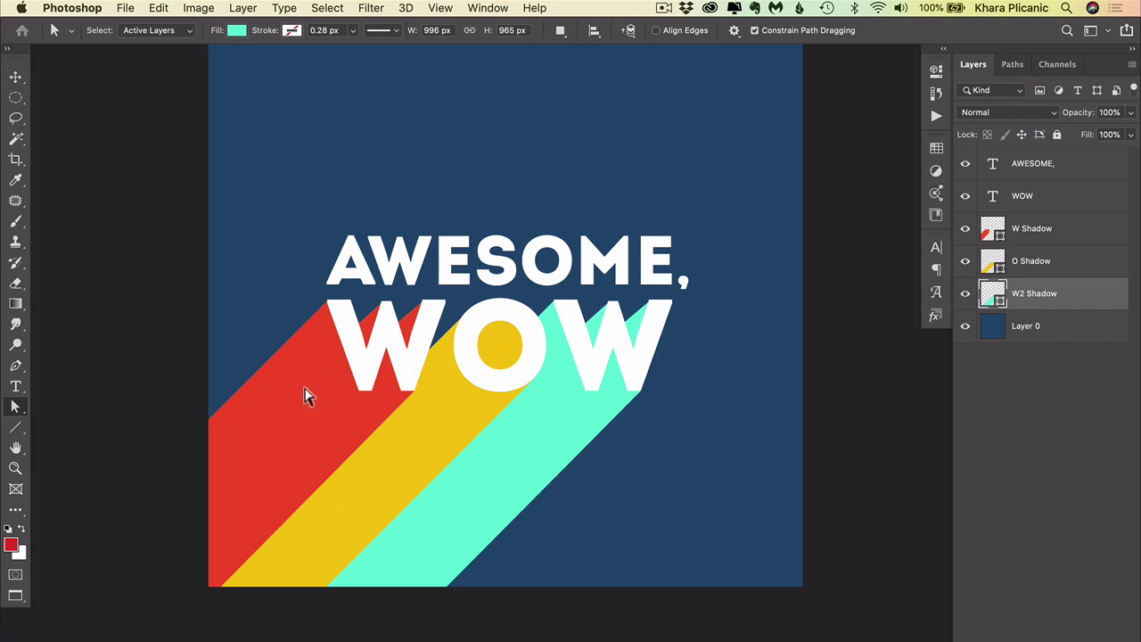
pyautogui.scroll(2, 584, 461)
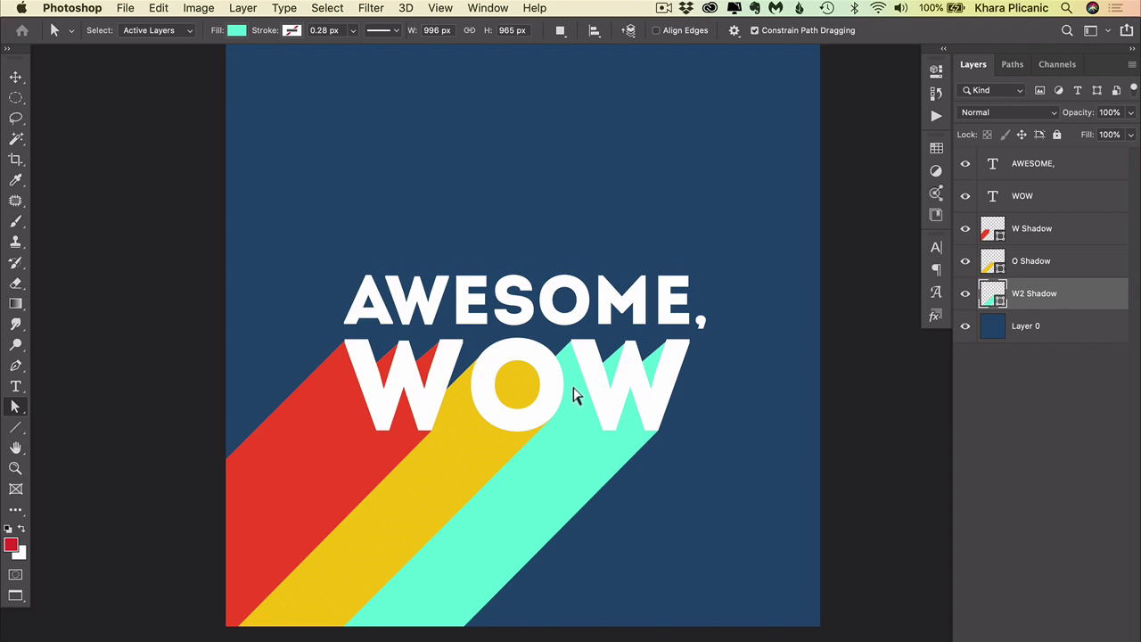
pyautogui.scroll(2, 575, 396)
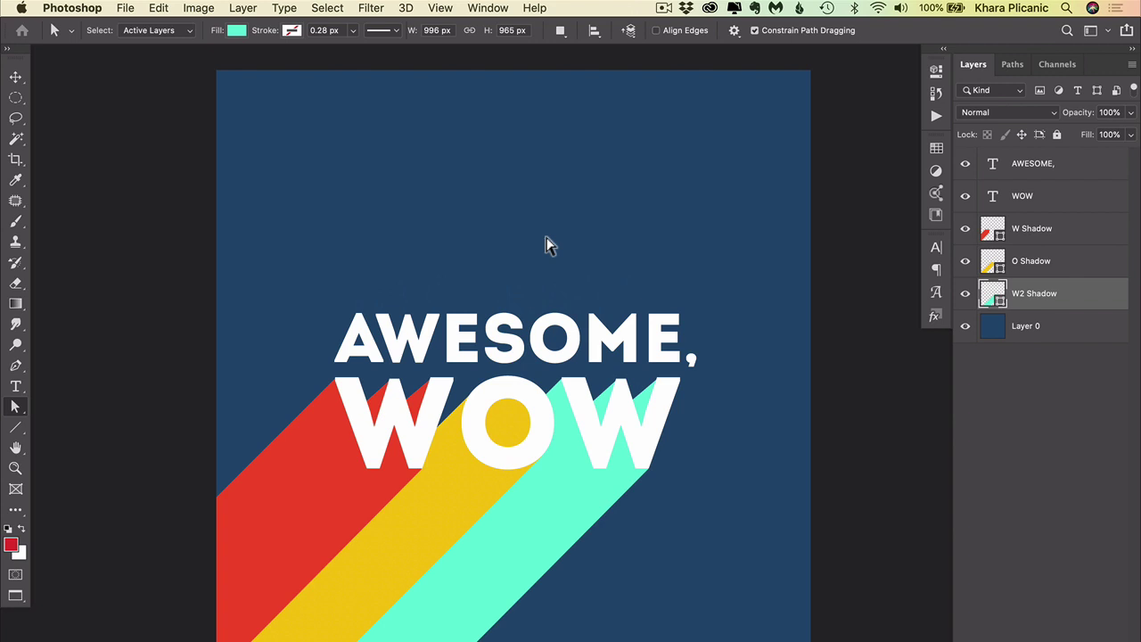
pyautogui.press('u')
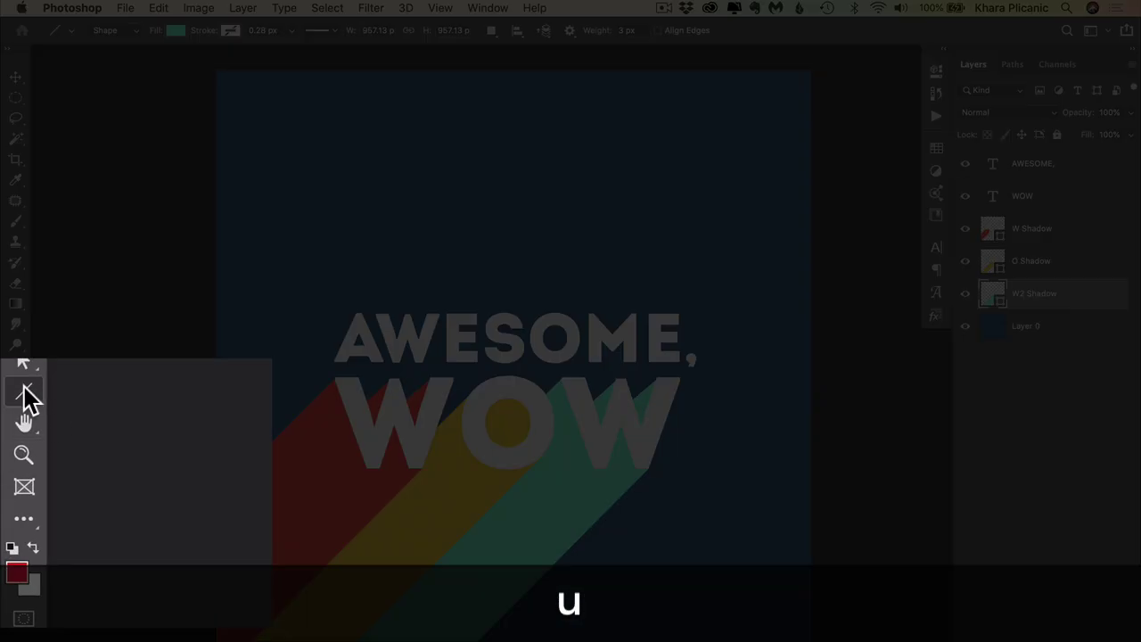
pyautogui.click(25, 395)
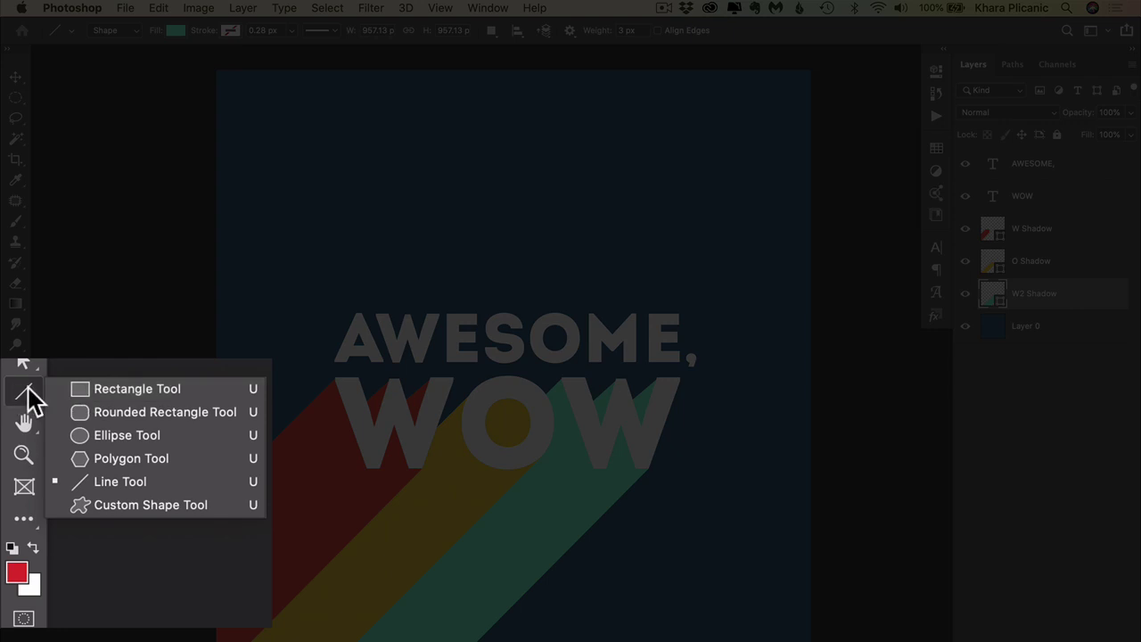
pyautogui.click(140, 507)
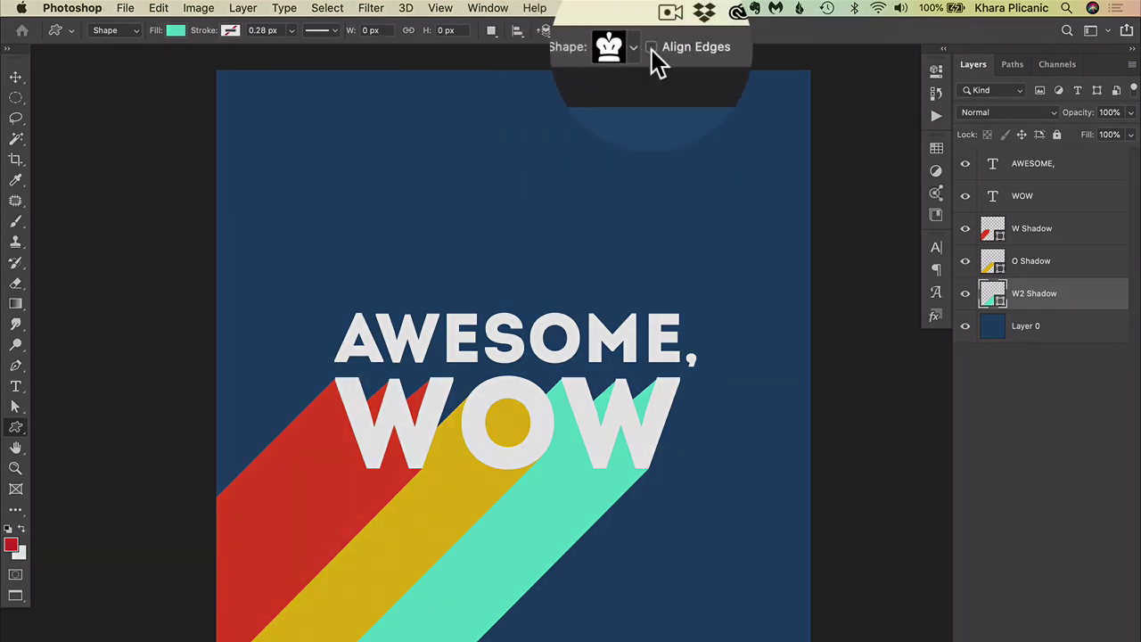
pyautogui.click(639, 32)
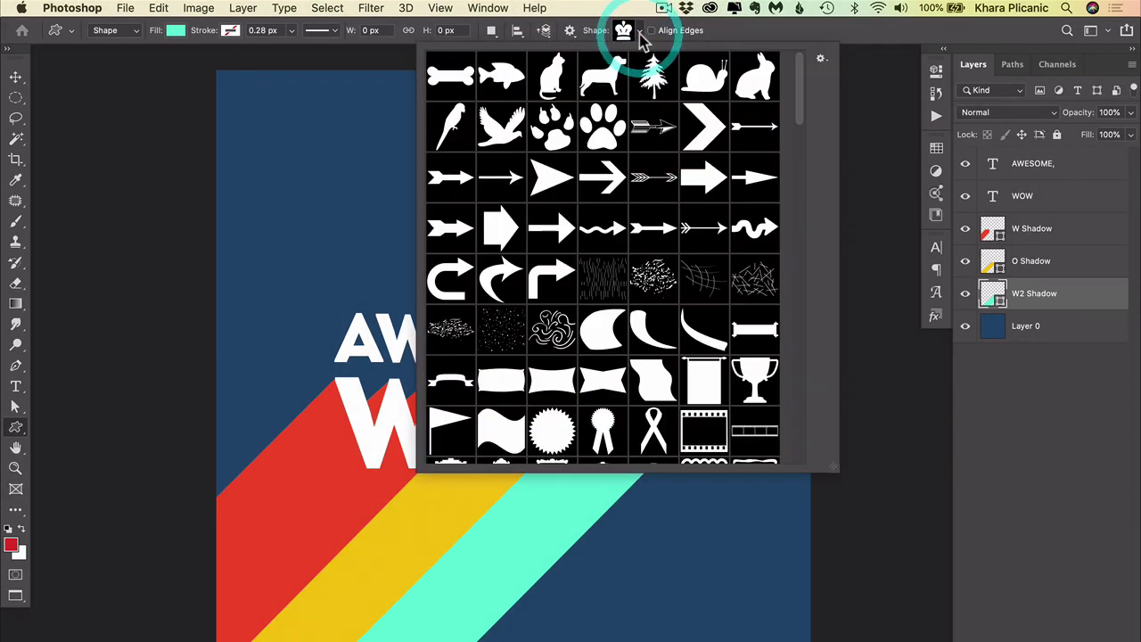
pyautogui.scroll(-10, 621, 150)
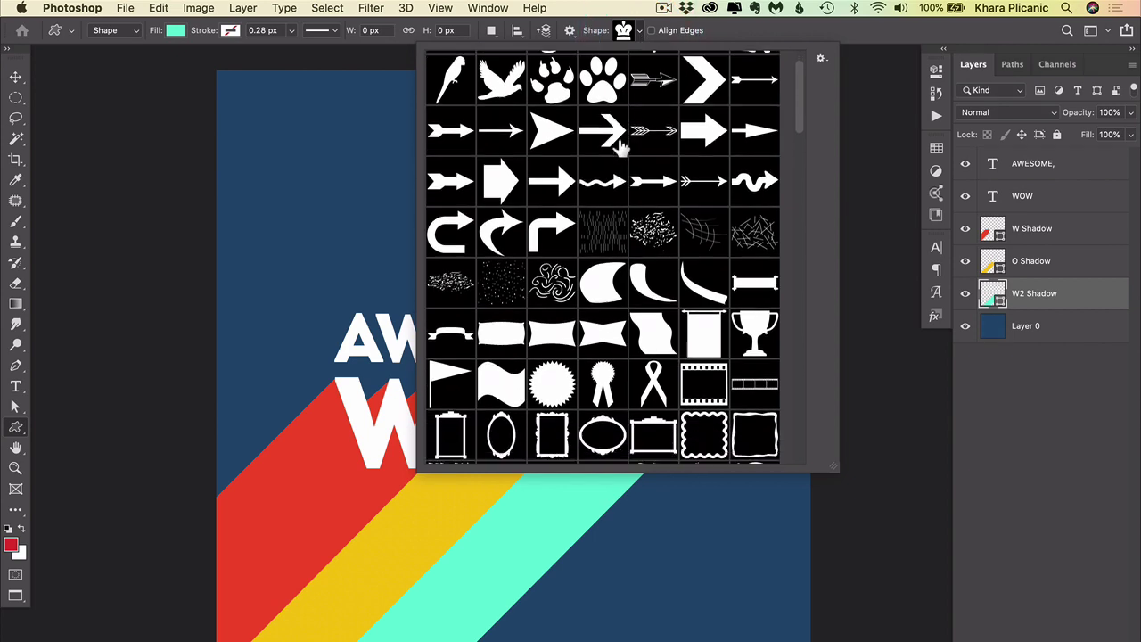
pyautogui.scroll(-5, 622, 150)
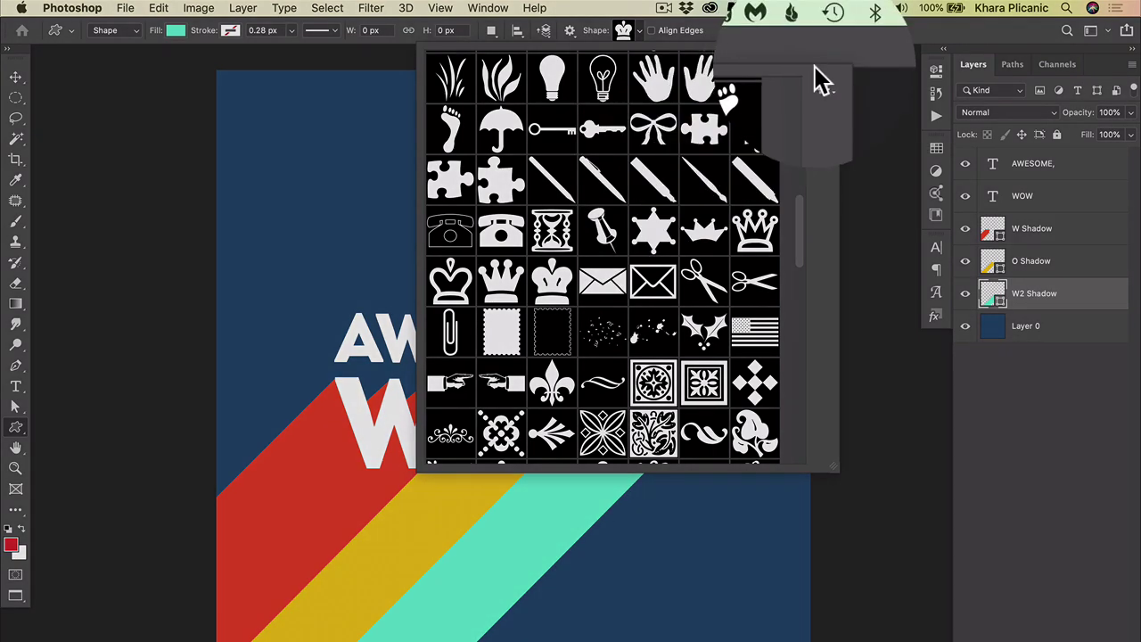
pyautogui.click(821, 58)
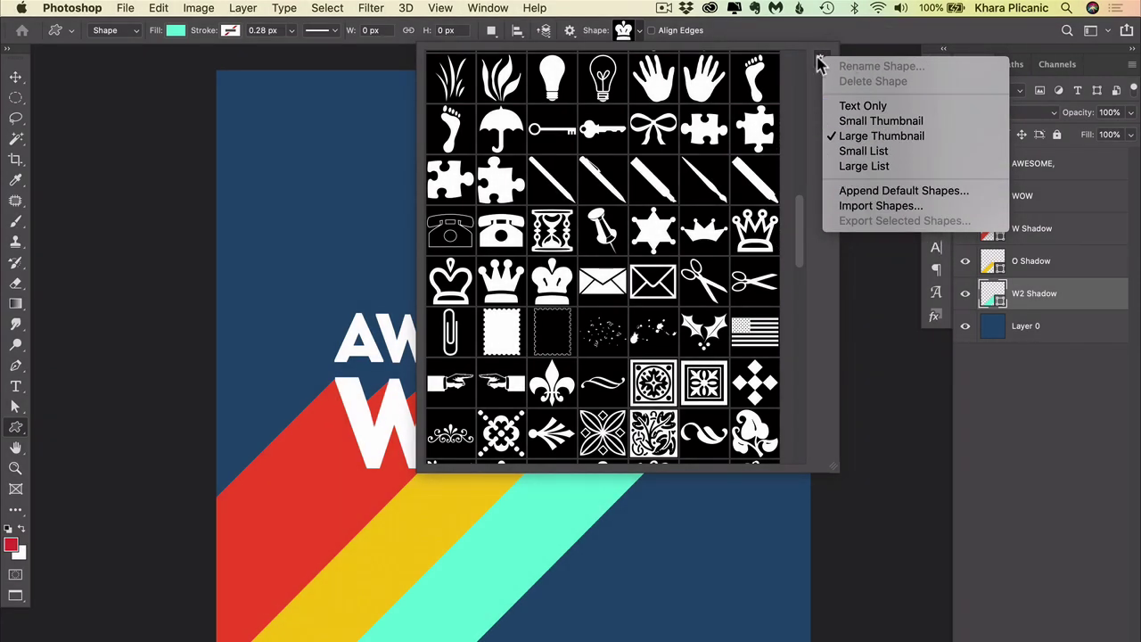
pyautogui.click(819, 58)
pyautogui.scroll(-4, 667, 253)
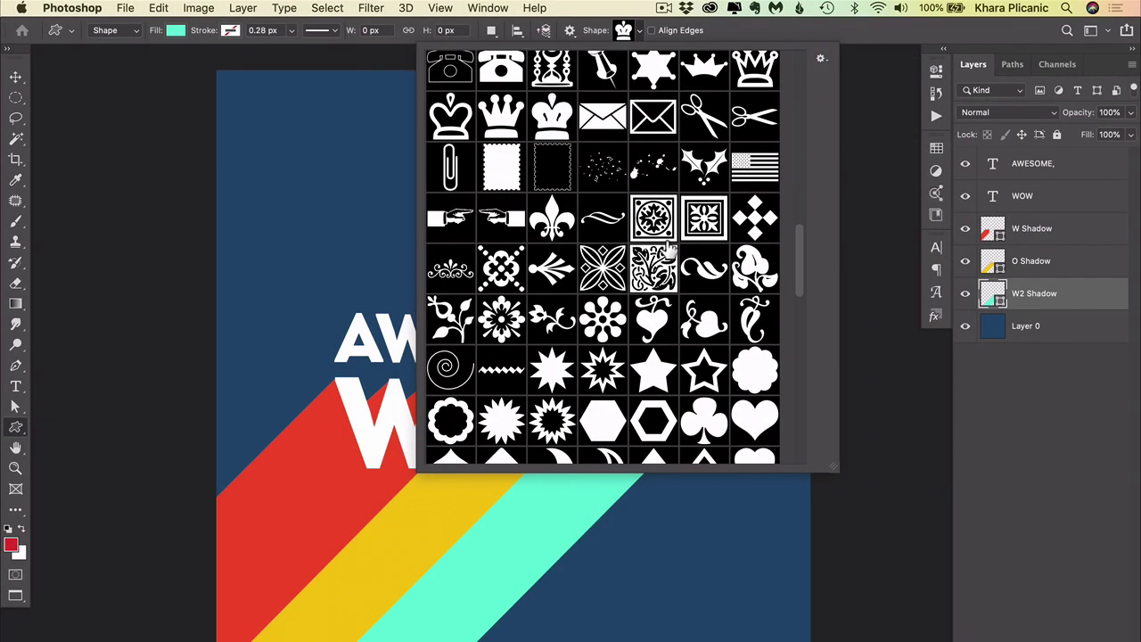
pyautogui.click(554, 130)
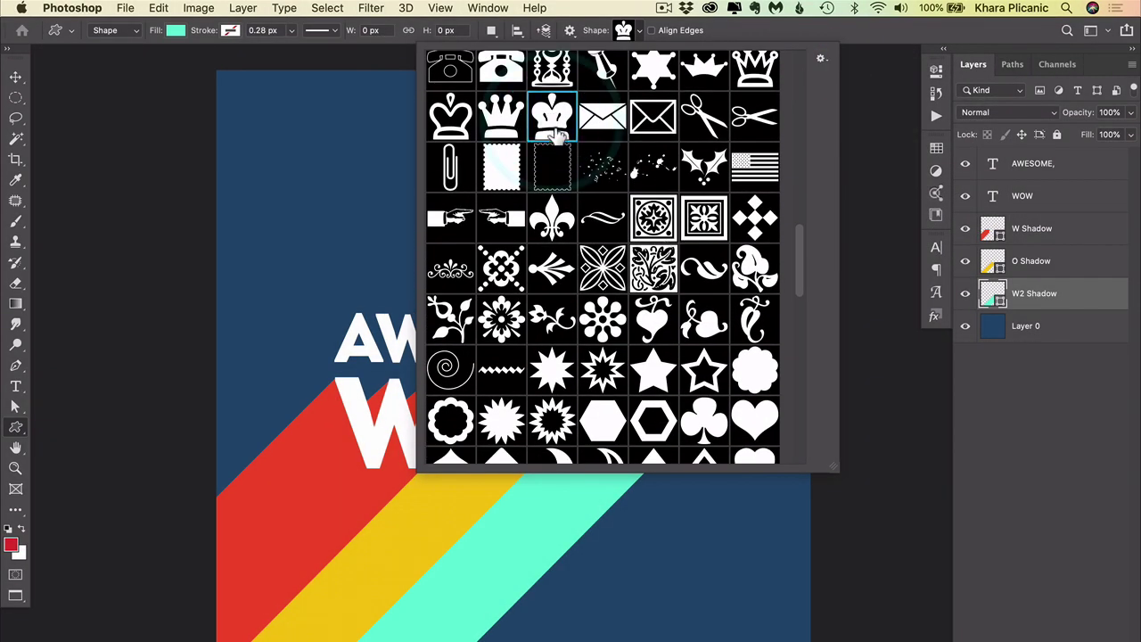
pyautogui.click(555, 130)
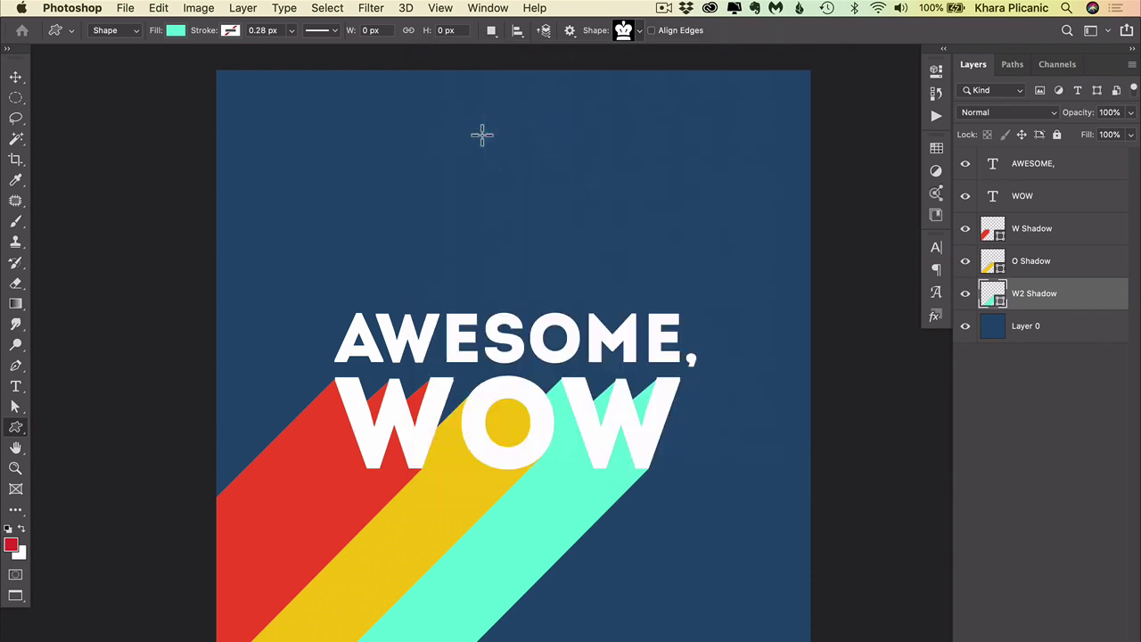
pyautogui.click(175, 30)
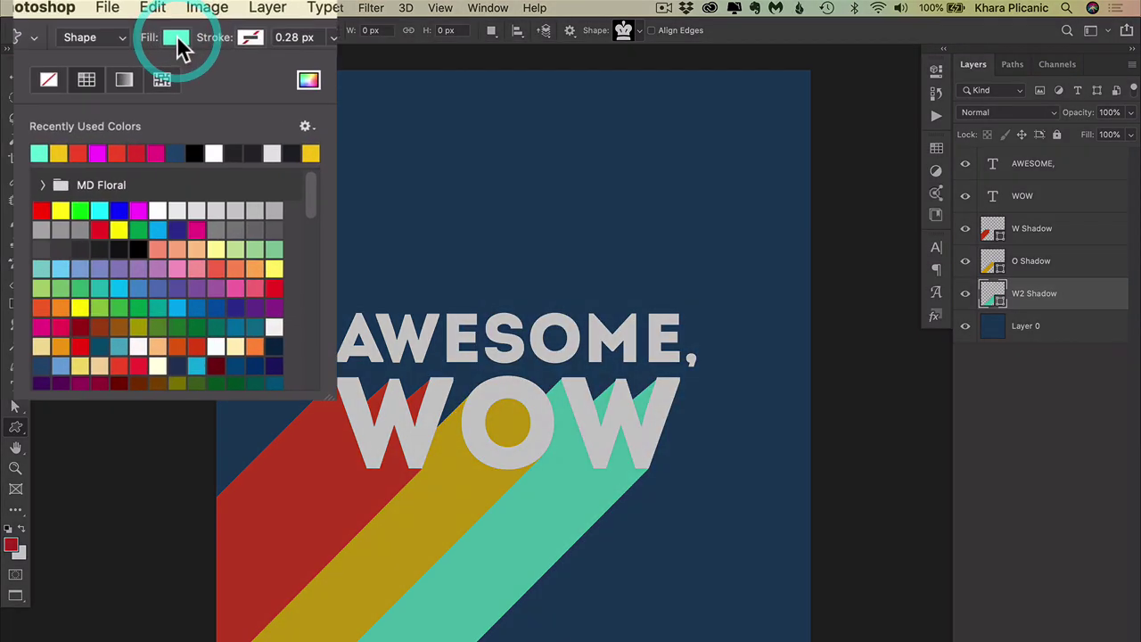
pyautogui.click(104, 41)
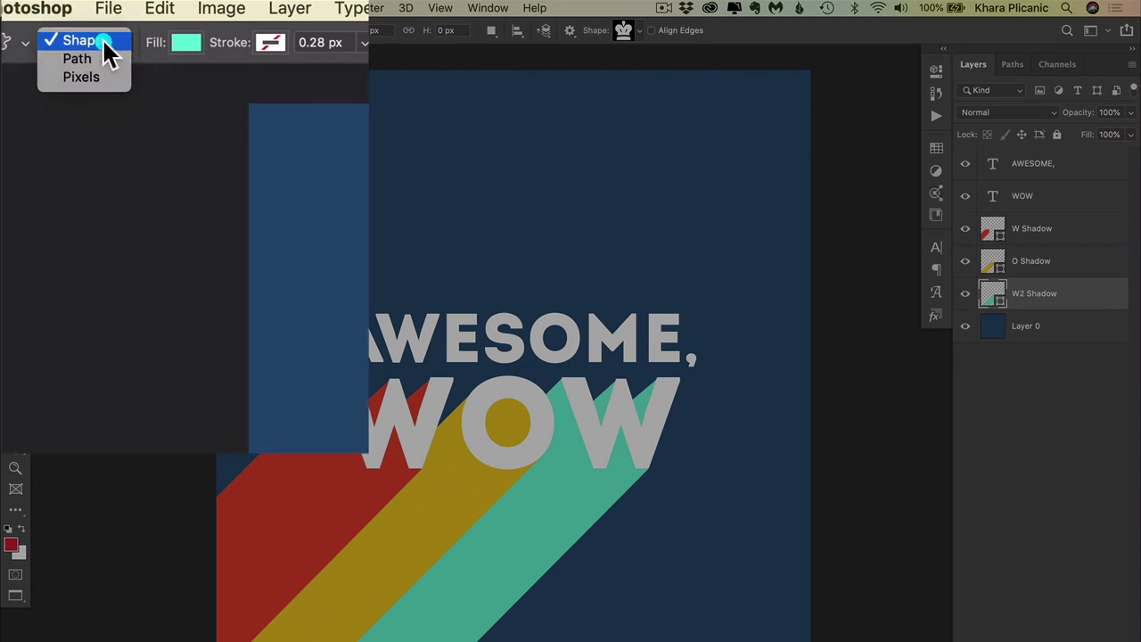
pyautogui.click(103, 39)
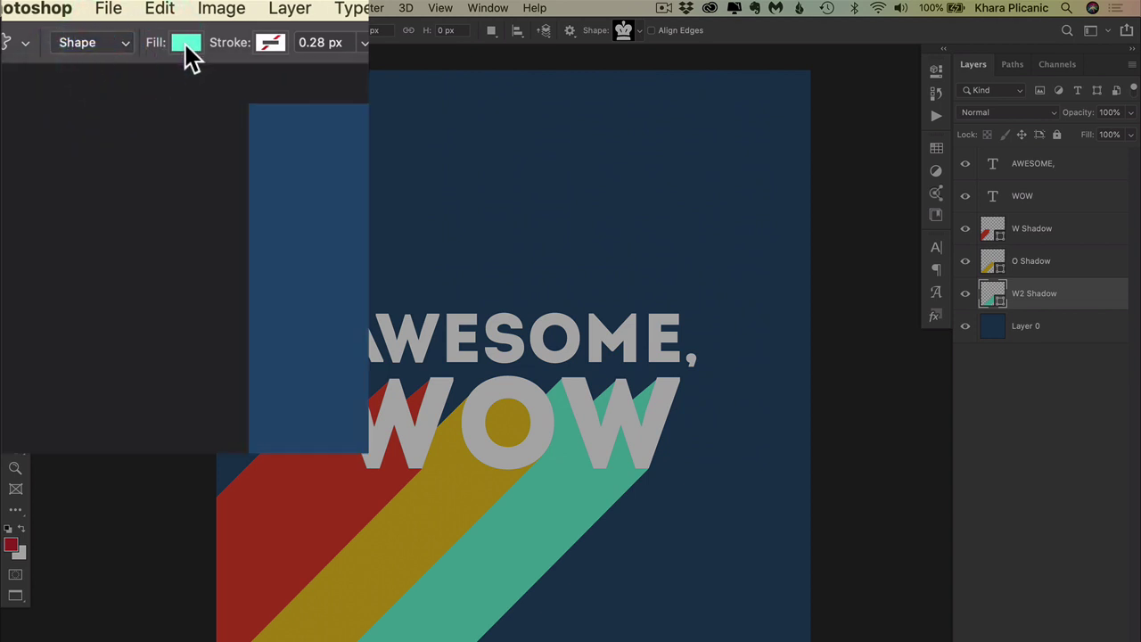
pyautogui.click(184, 42)
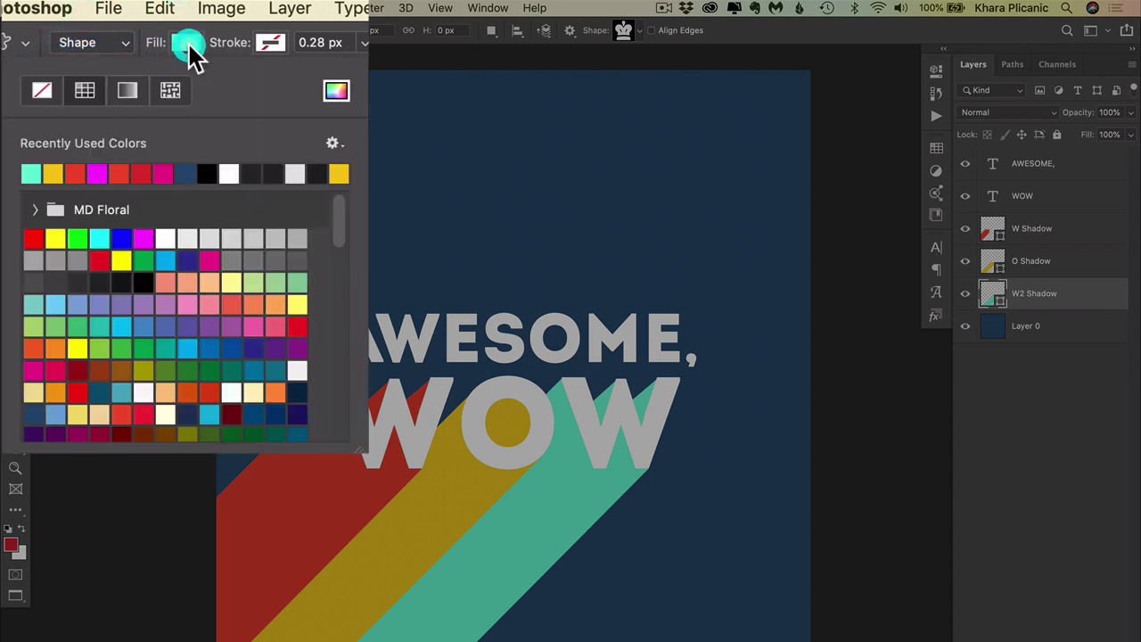
pyautogui.click(229, 173)
pyautogui.press('super+z')
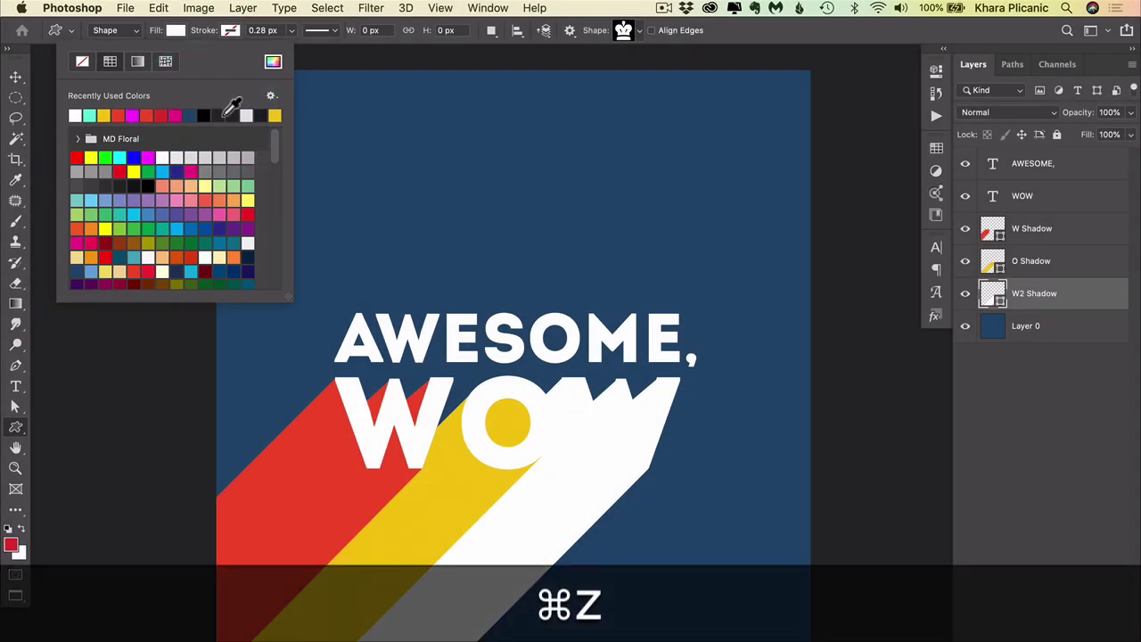
pyautogui.click(874, 81)
pyautogui.click(526, 378)
pyautogui.press('super+z')
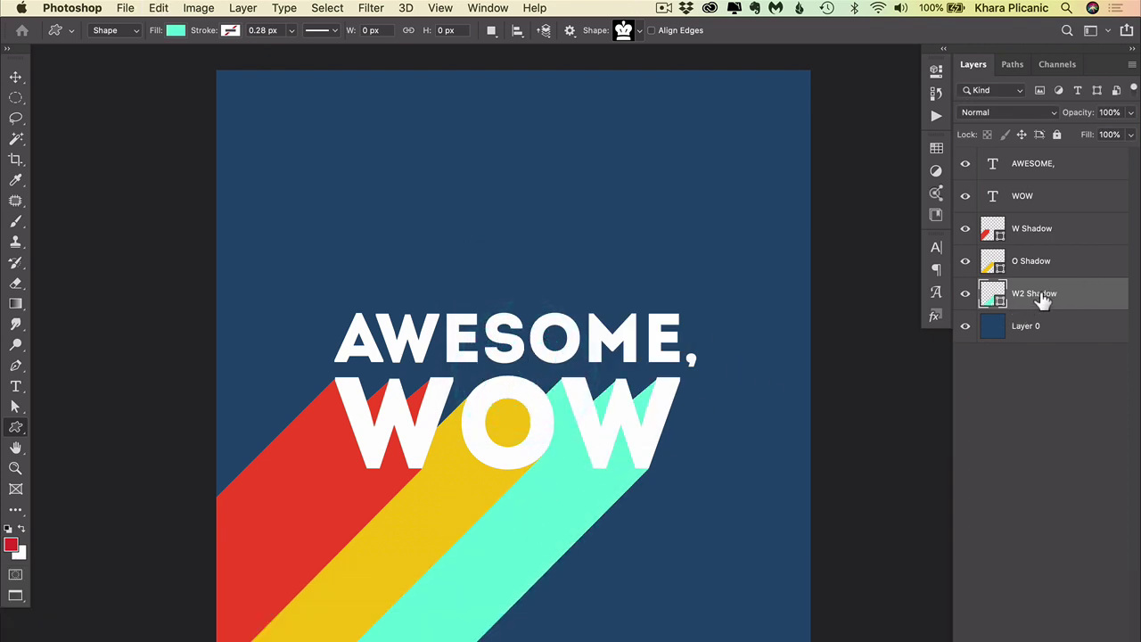
# - Draw a white king crown shape above AWESOME, just over the navy background layer, nudged slightly down
pyautogui.click(1038, 333)
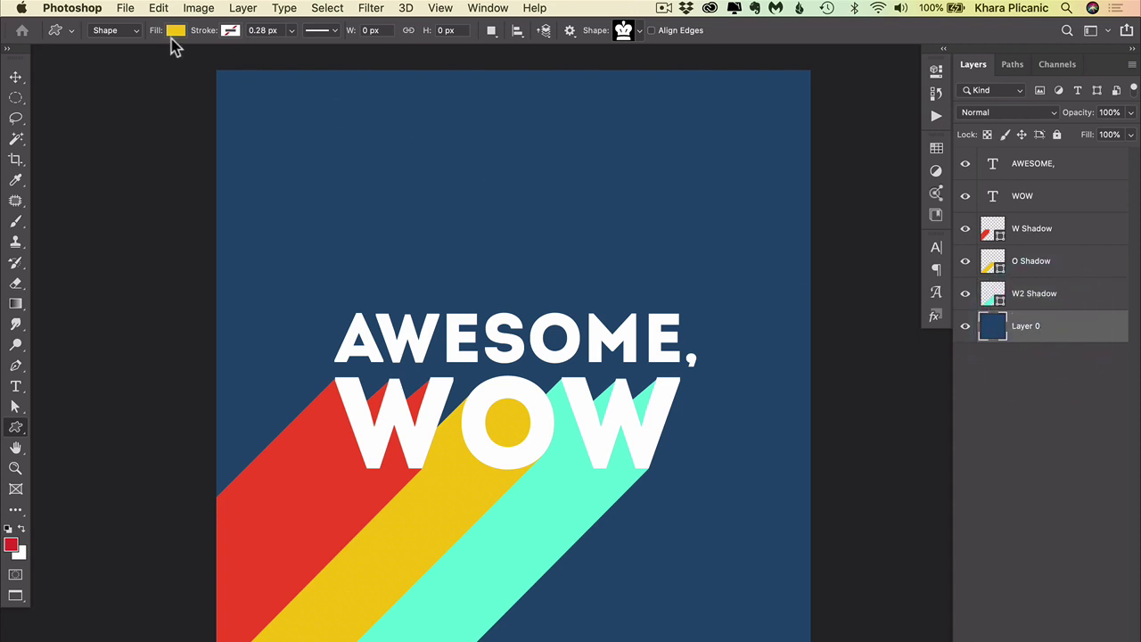
pyautogui.click(172, 32)
pyautogui.click(77, 116)
pyautogui.click(623, 32)
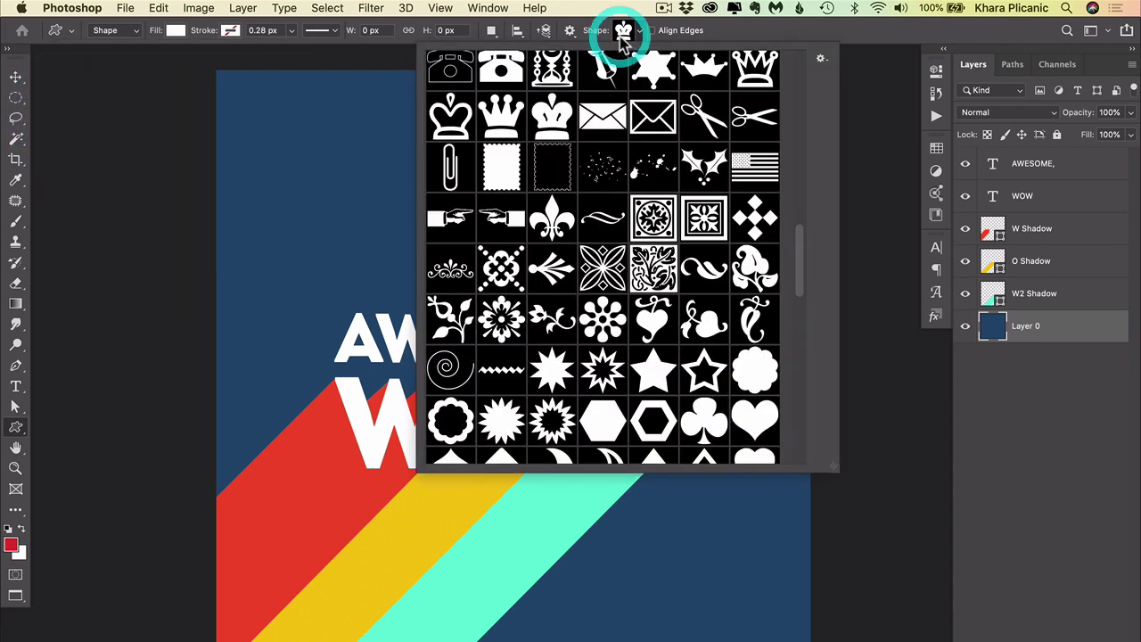
pyautogui.click(623, 32)
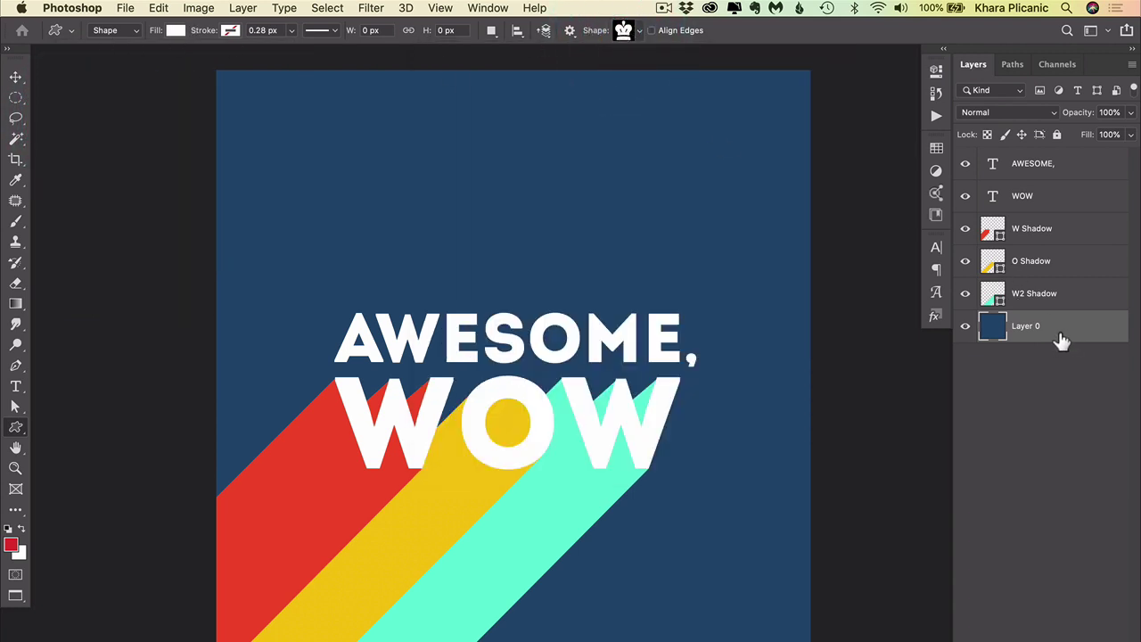
pyautogui.press('shift')
pyautogui.moveTo(438, 120); pyautogui.dragTo(641, 267)
pyautogui.hotkey('shift', 'v')
pyautogui.hotkey('shift', 'Down')
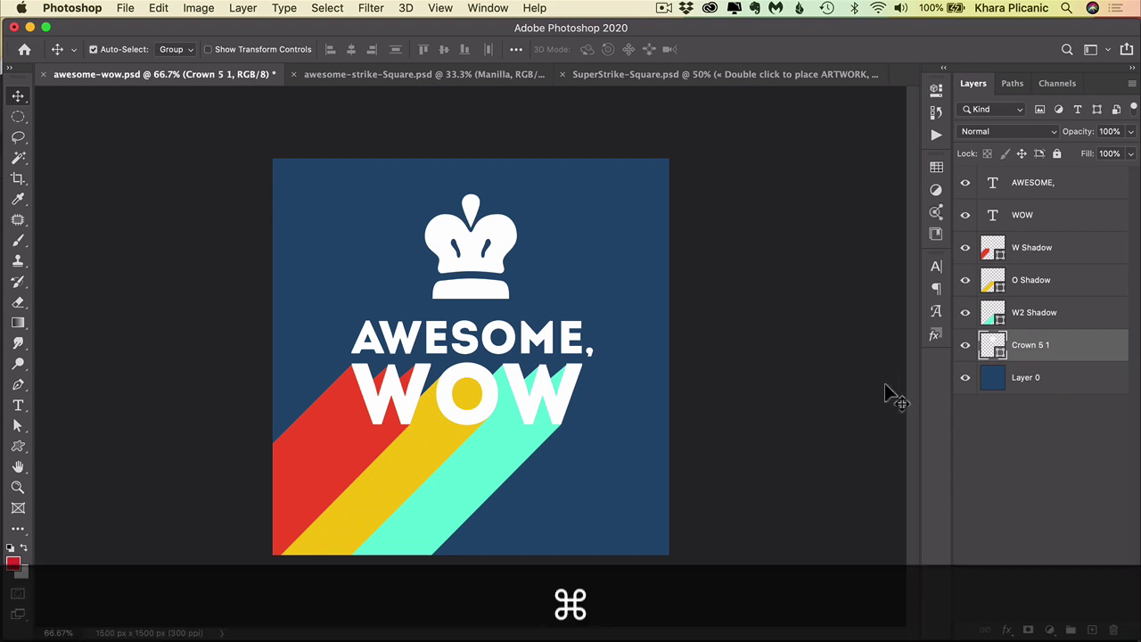
# - Select the whole canvas and copy all visible layers merged
pyautogui.press('super+a')
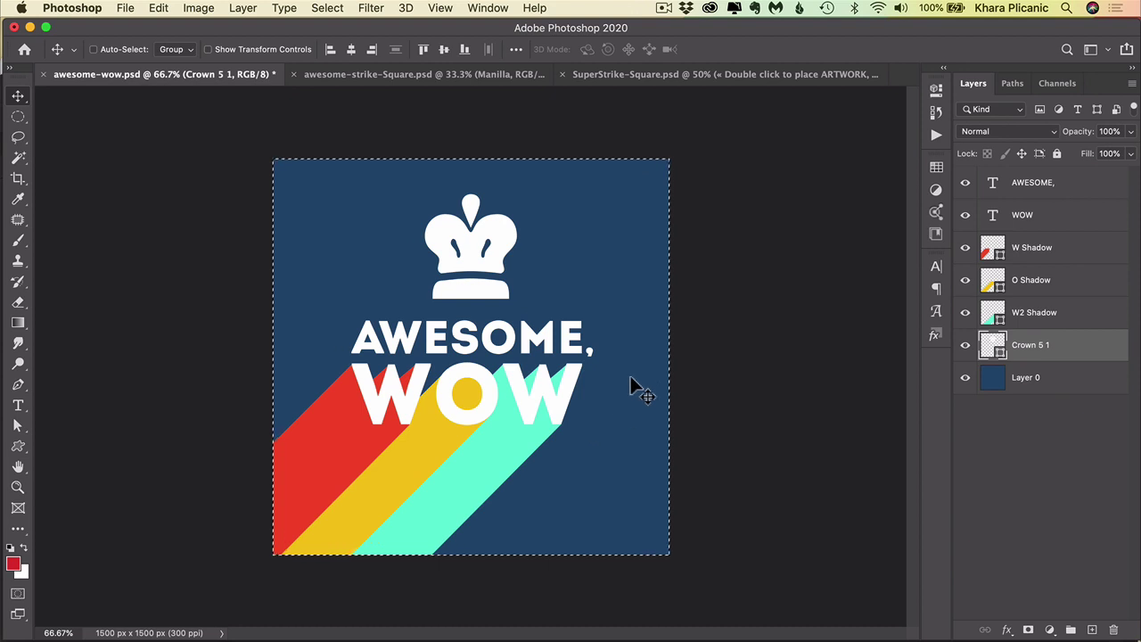
pyautogui.press('super')
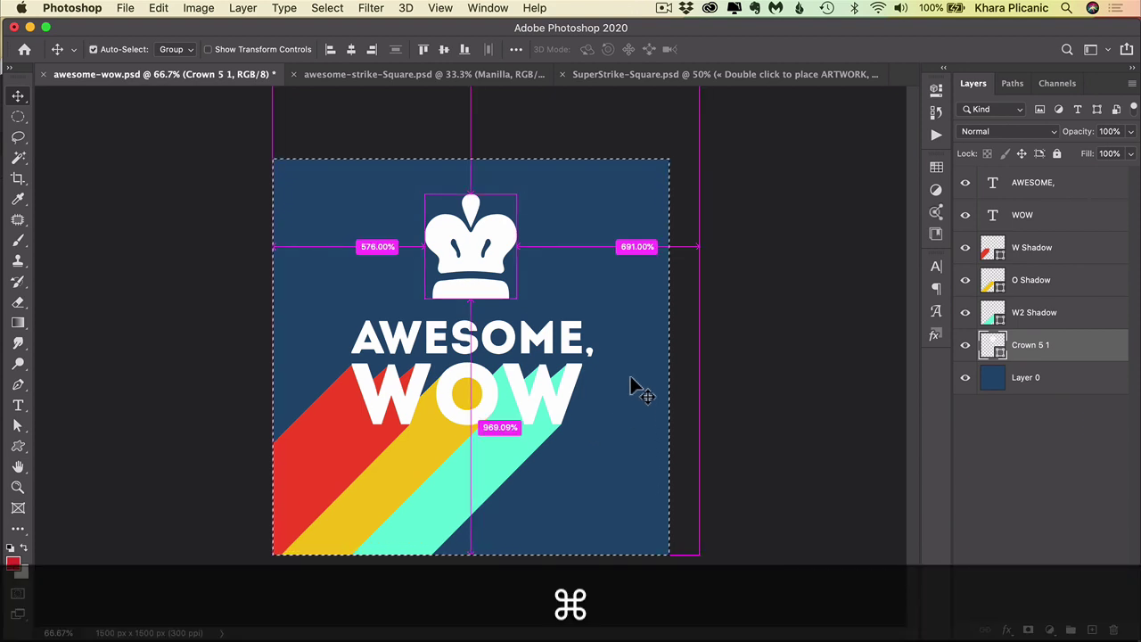
pyautogui.press('super+shift+c')
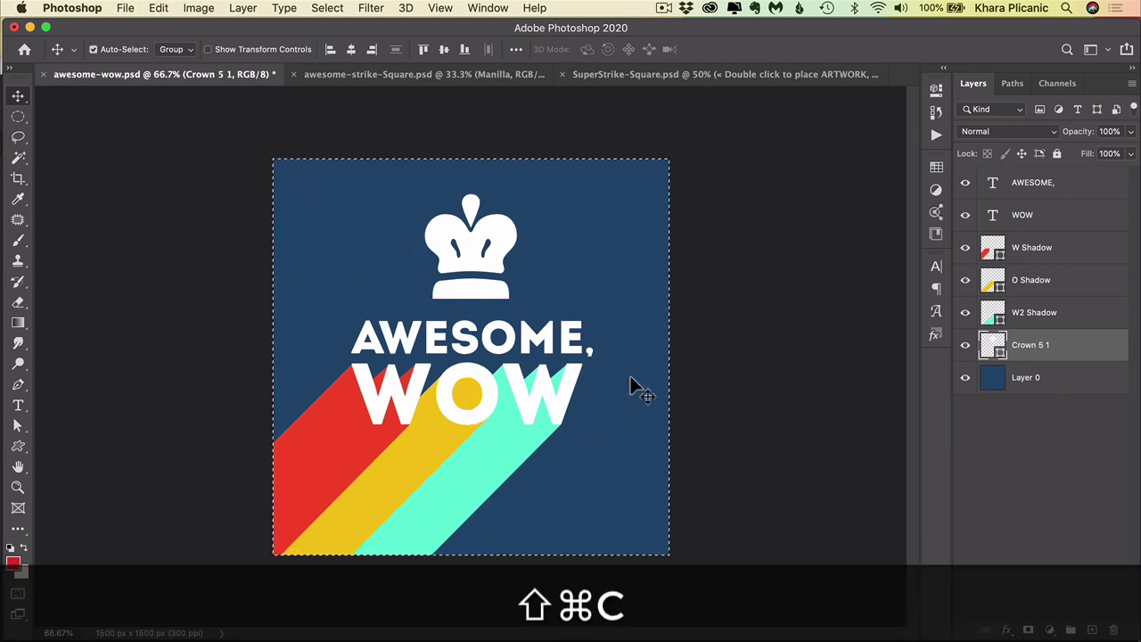
pyautogui.click(156, 8)
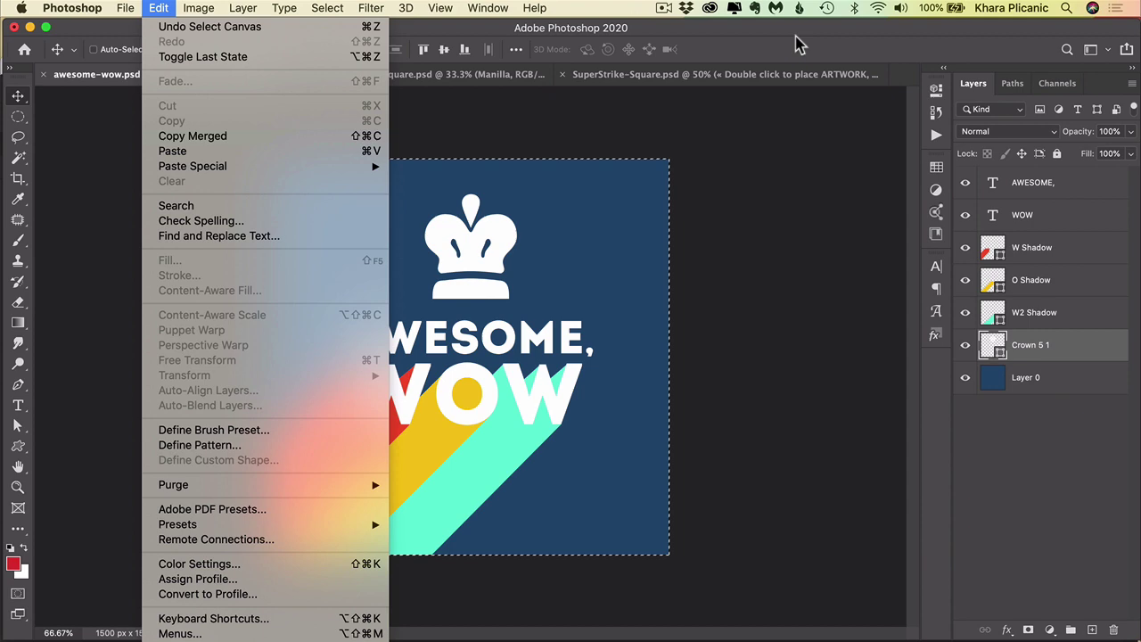
pyautogui.click(796, 39)
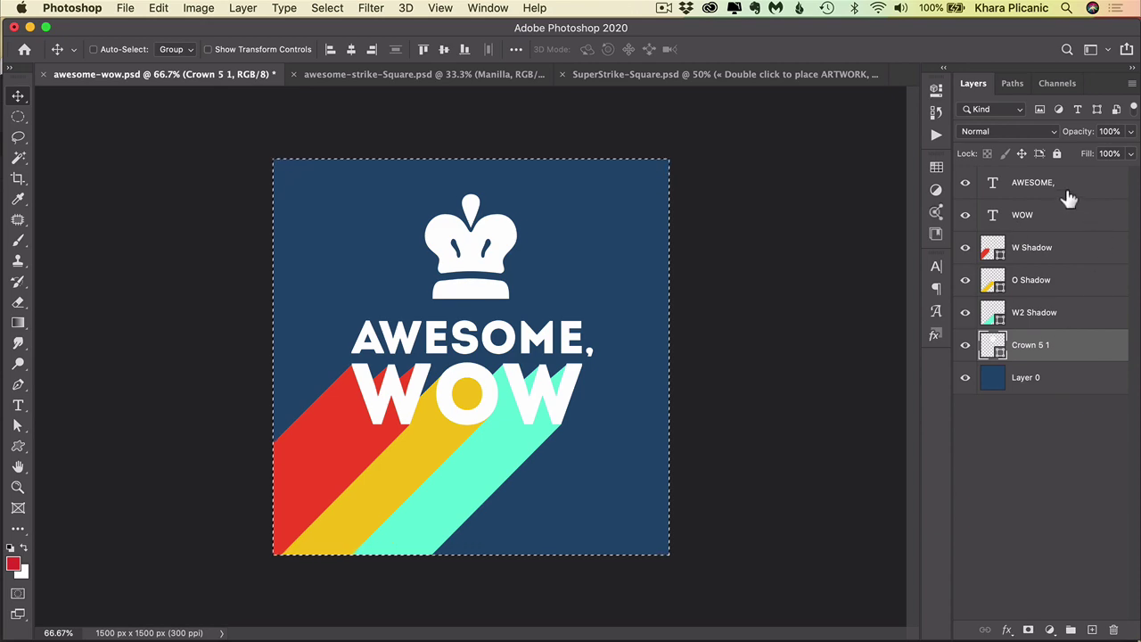
# - Paste the artwork into the SuperStrike-Square mockup's smart object, save and close it, then zoom out
pyautogui.click(667, 74)
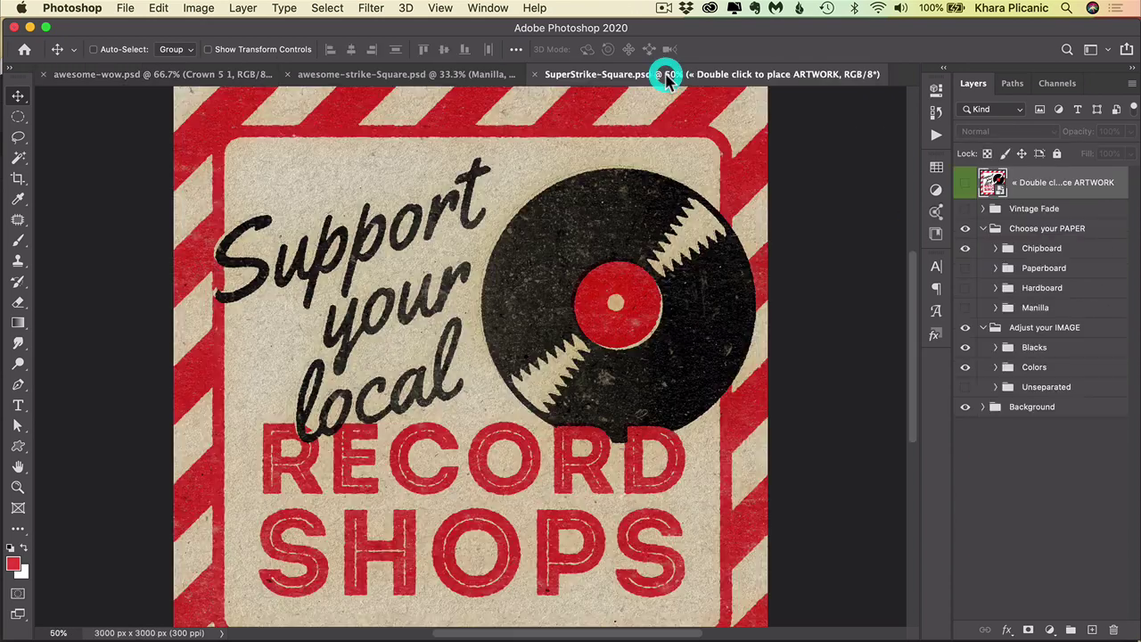
pyautogui.doubleClick(991, 183)
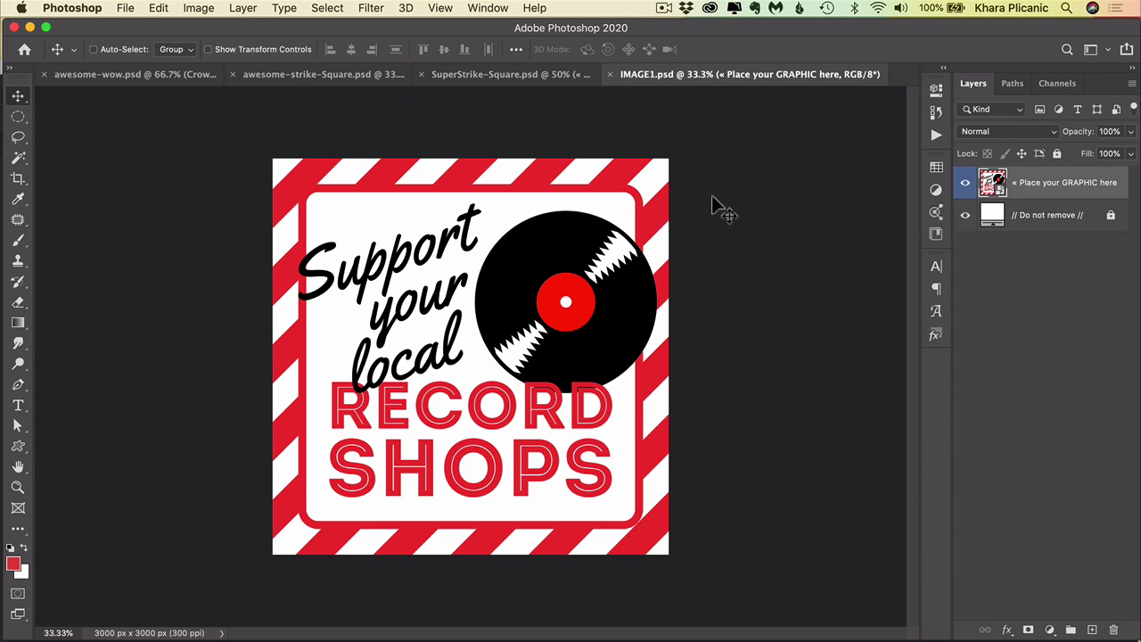
pyautogui.press('super+v')
pyautogui.press('super+s')
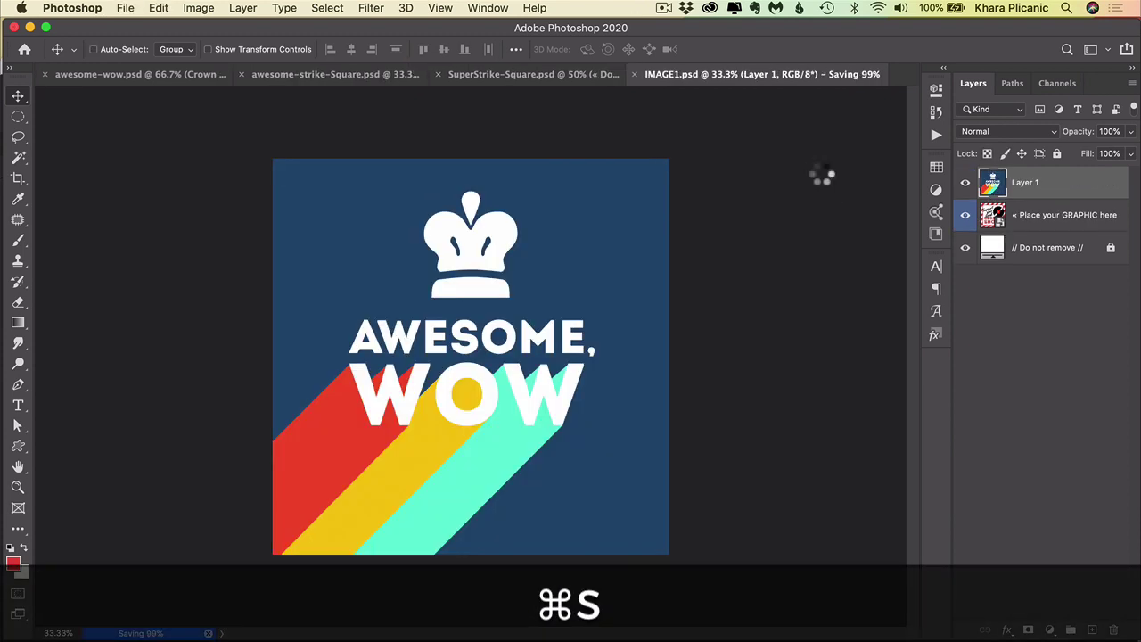
pyautogui.press('super+w')
pyautogui.press('super+minus')
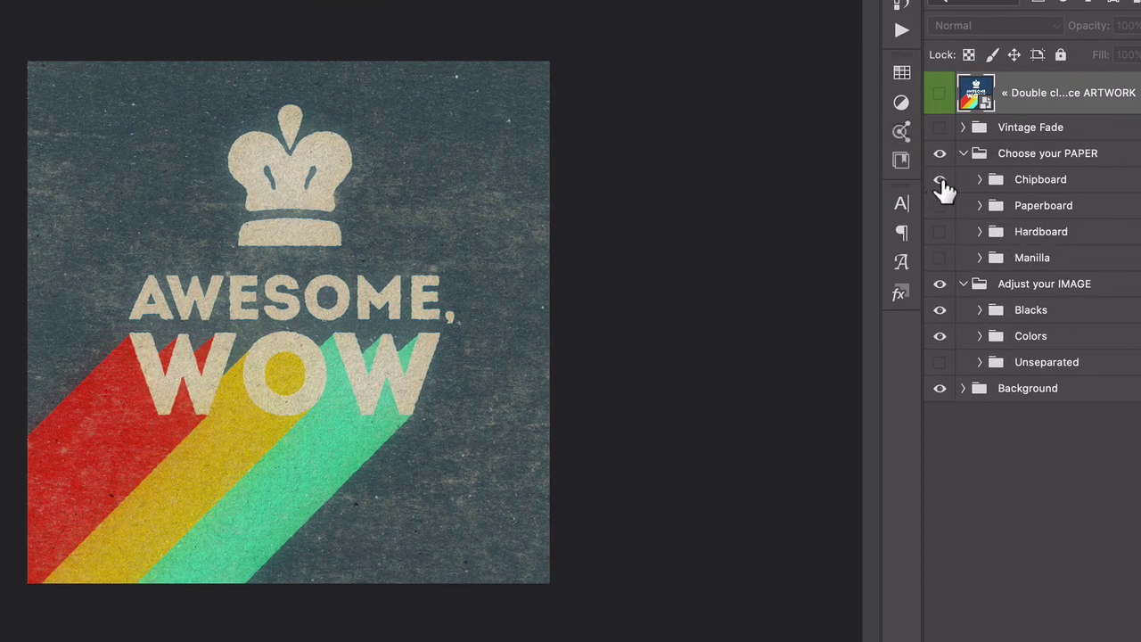
# - Cycle the paper textures from Chipboard through Paperboard and Hardboard, leaving only Manilla visible
pyautogui.click(941, 183)
pyautogui.click(942, 206)
pyautogui.click(941, 206)
pyautogui.click(941, 233)
pyautogui.click(941, 233)
pyautogui.click(942, 259)
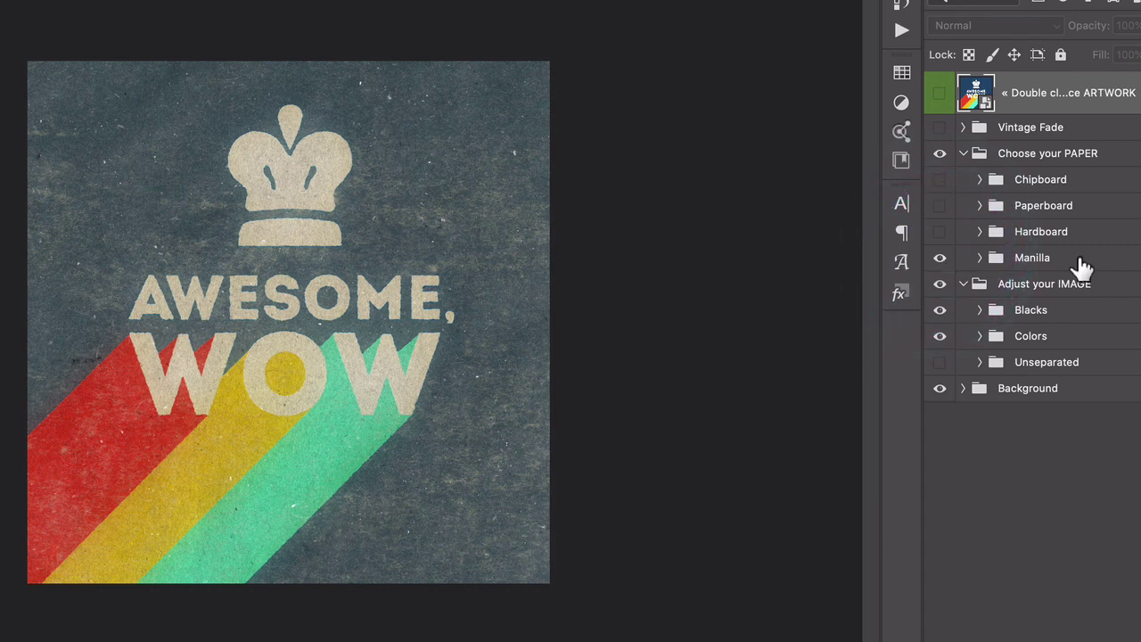